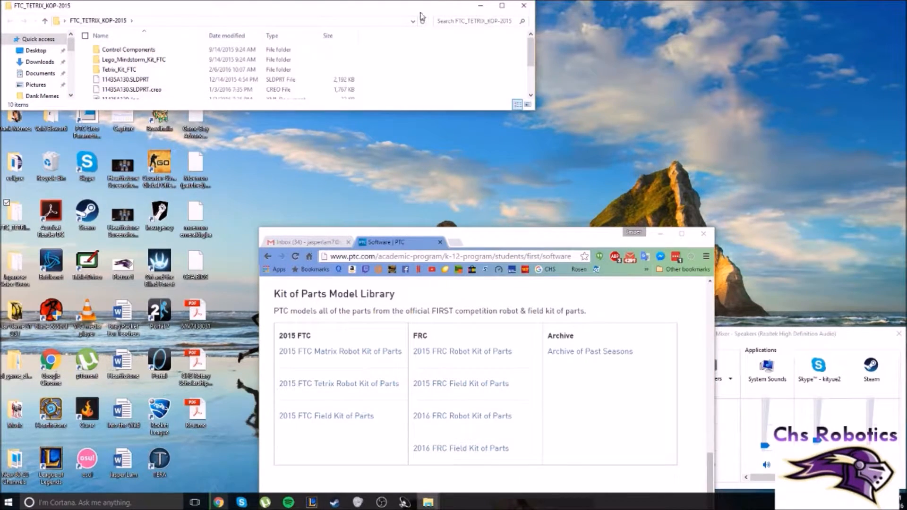
Close the FTC_TETRIX_KOP-2015 folder window and maximize the browser window showing the Kit of Parts Model Library.
{"action": "double_click", "coordinate": [425, 10]}
{"action": "left_click", "coordinate": [894, 4]}
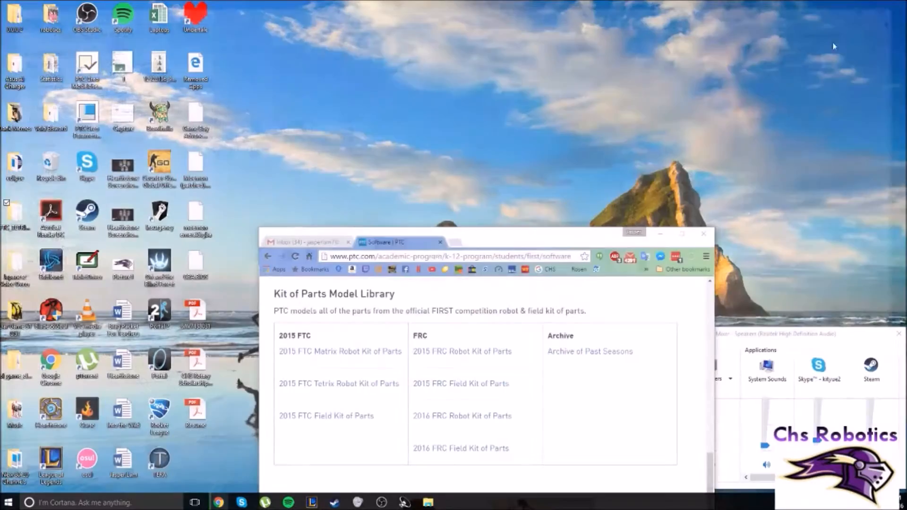
{"action": "left_click_drag", "start_coordinate": [504, 245], "coordinate": [459, 1]}
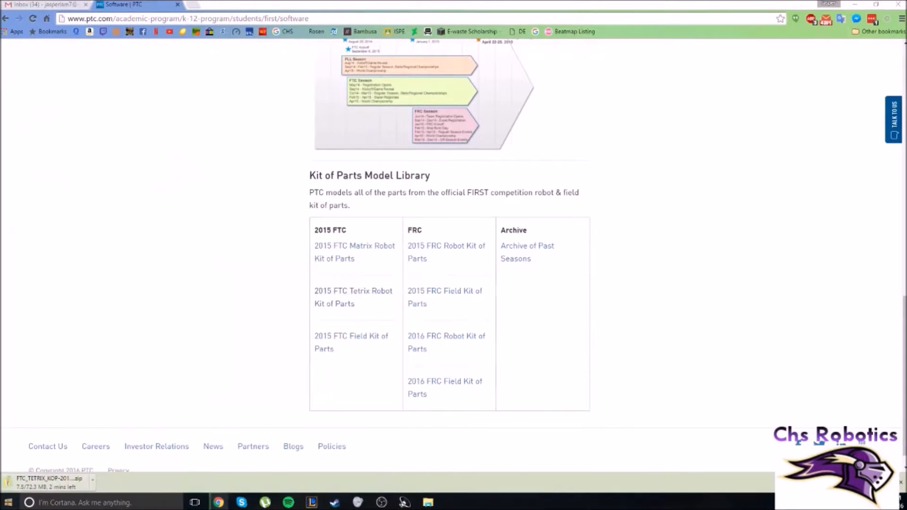
Find and launch PTC Creo Parametric 3.0 M060.
{"action": "key", "text": "super"}
{"action": "type", "text": "PTC"}
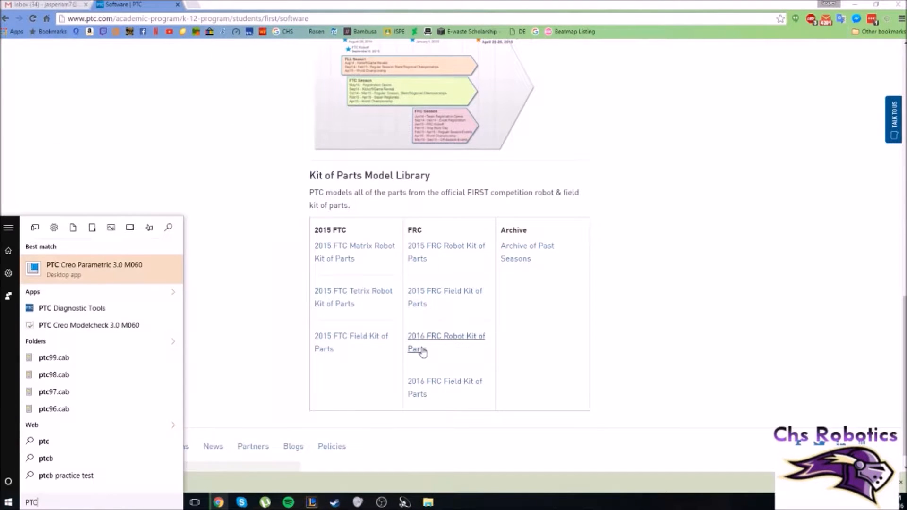
{"action": "key", "text": "Escape"}
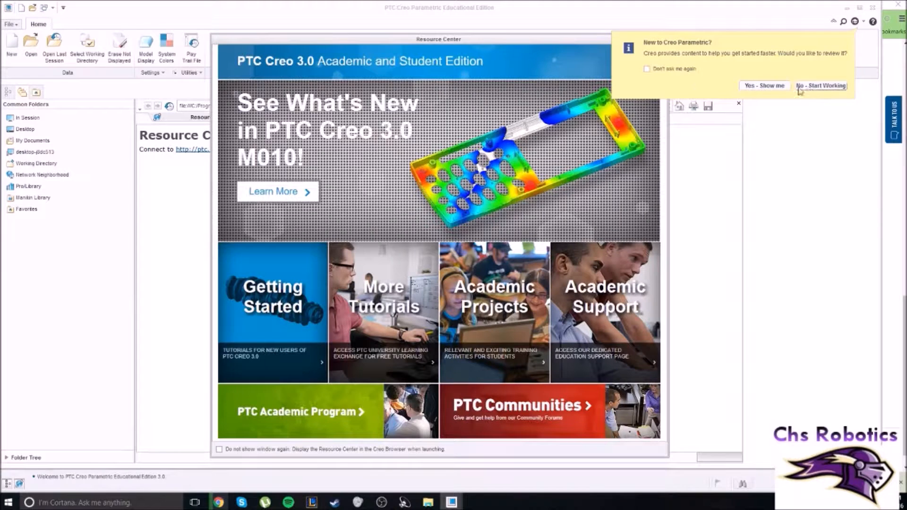
Decline the getting-started content and close the Resource Center and the embedded browser.
{"action": "left_click", "coordinate": [807, 85]}
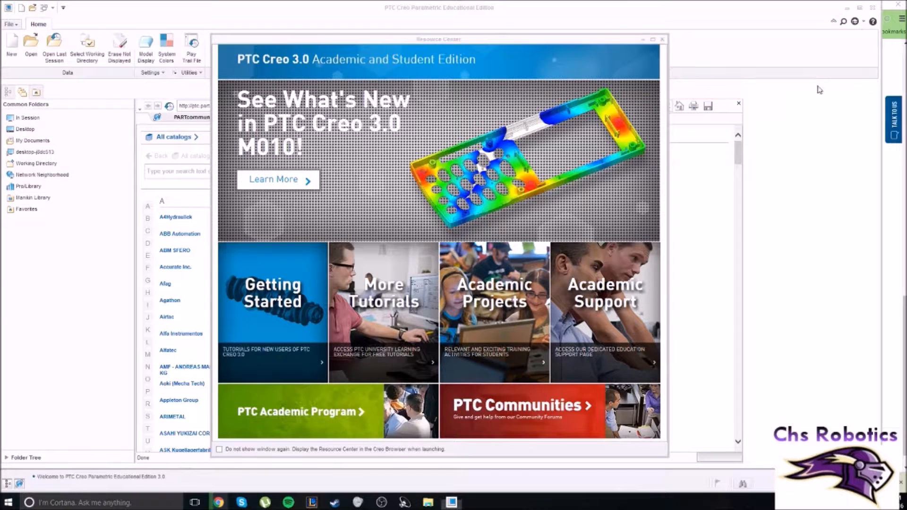
{"action": "left_click", "coordinate": [662, 40]}
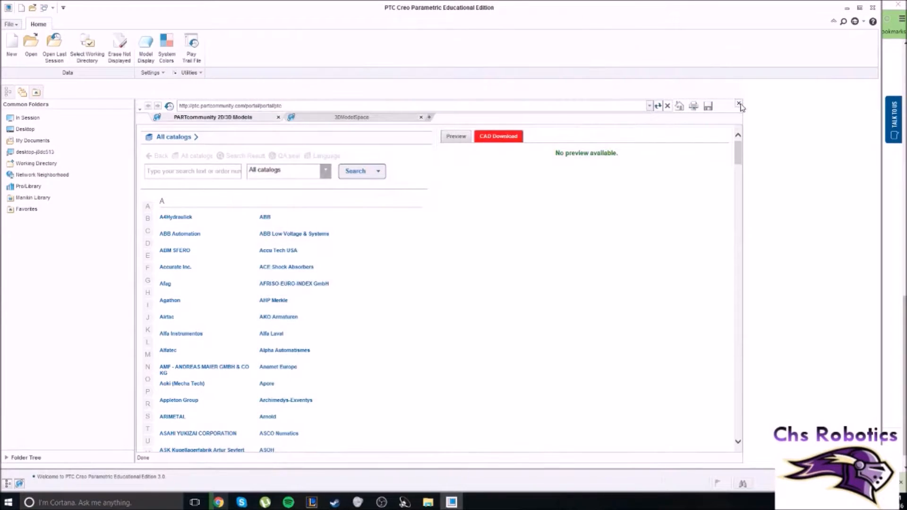
{"action": "left_click", "coordinate": [740, 104]}
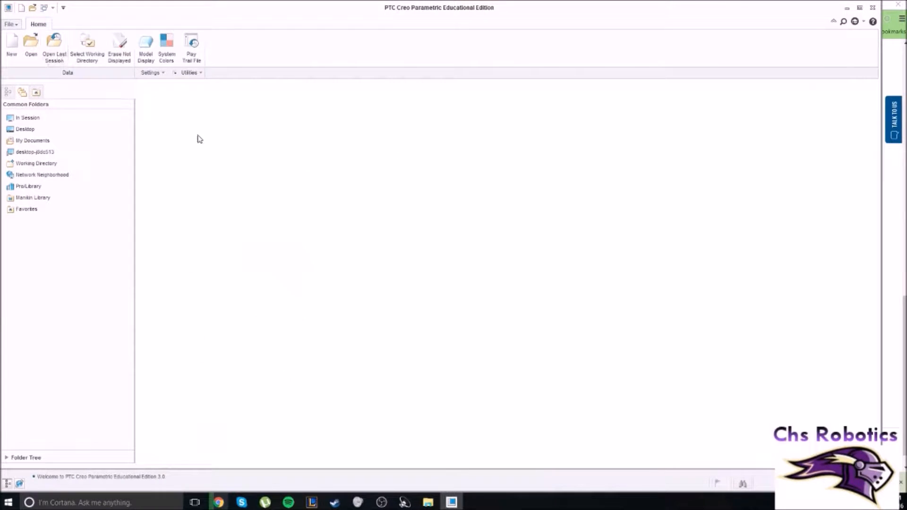
Create a new Design assembly named Square using the default template.
{"action": "left_click", "coordinate": [11, 50]}
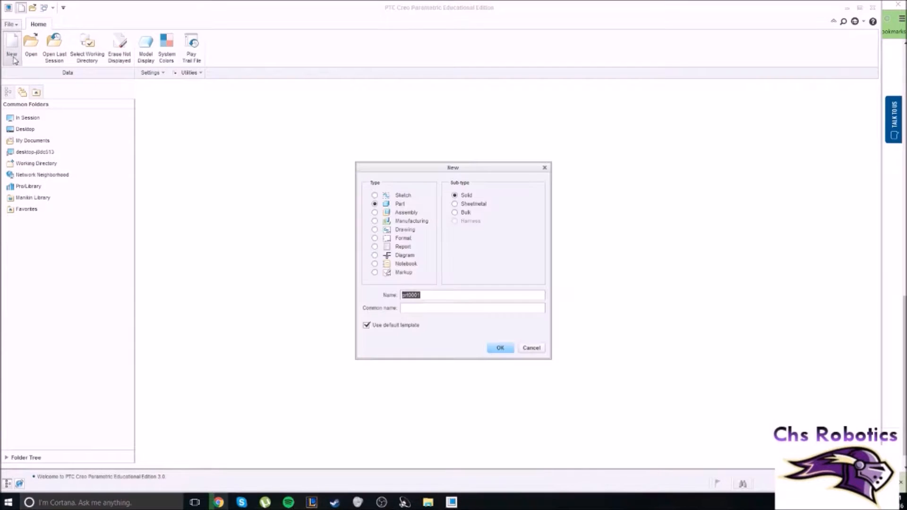
{"action": "left_click", "coordinate": [375, 213]}
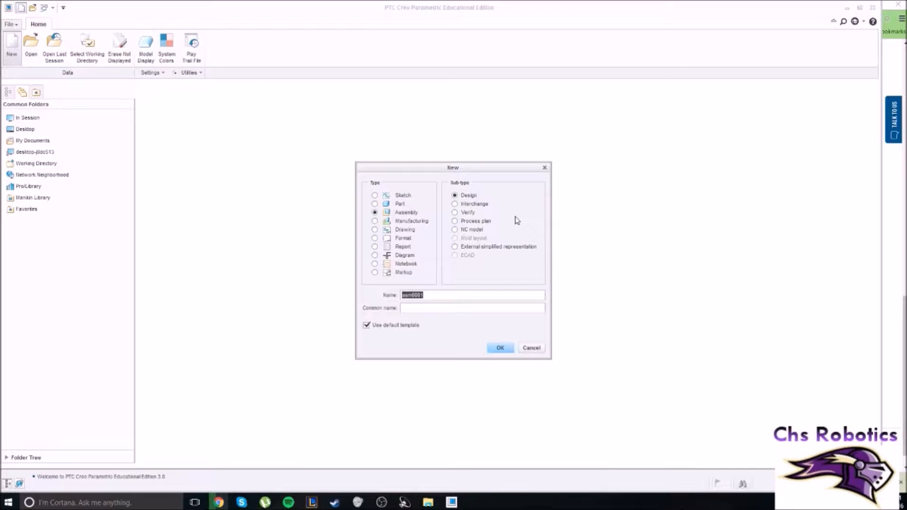
{"action": "type", "text": "Square"}
{"action": "left_click", "coordinate": [501, 346]}
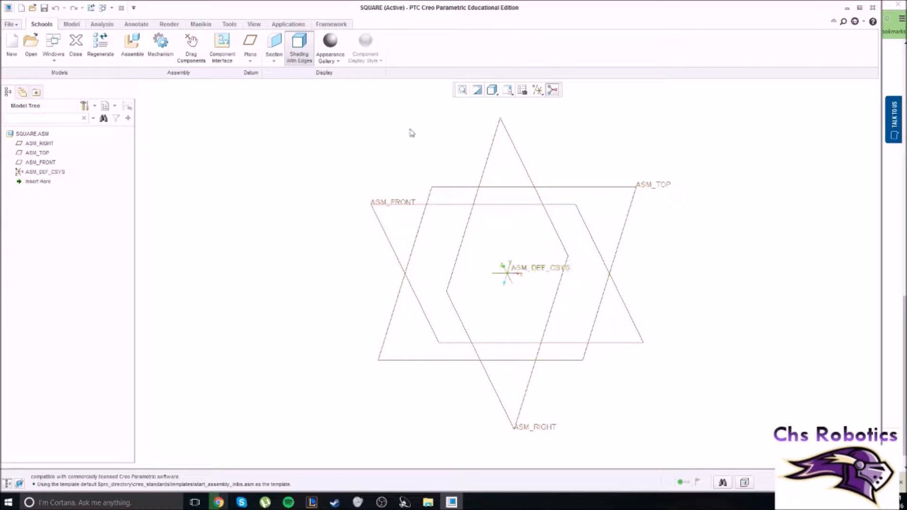
{"action": "left_click", "coordinate": [526, 172]}
{"action": "middle_click_drag", "start_coordinate": [698, 231], "coordinate": [643, 213]}
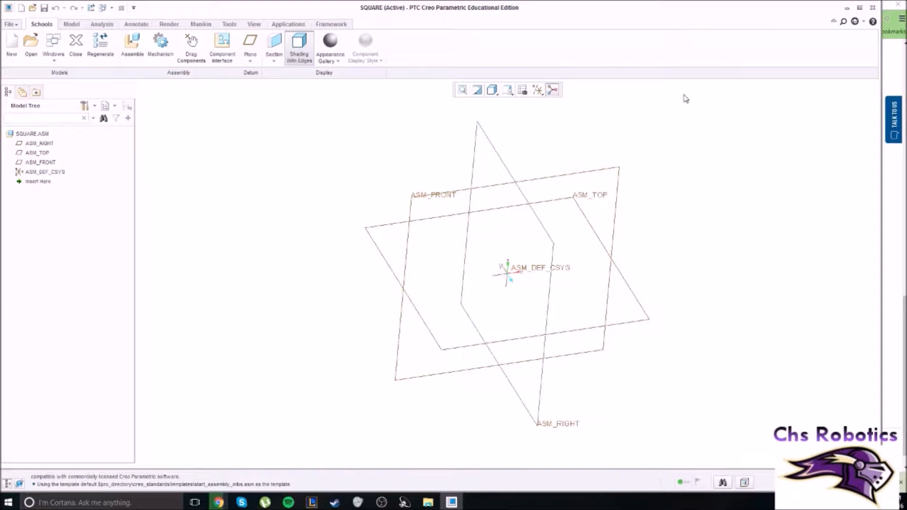
{"action": "middle_click_drag", "start_coordinate": [310, 223], "coordinate": [459, 253]}
{"action": "mouse_move", "coordinate": [517, 227]}
{"action": "middle_mouse_down"}
{"action": "mouse_move", "coordinate": [449, 208]}
{"action": "mouse_move", "coordinate": [482, 195]}
{"action": "mouse_move", "coordinate": [511, 211]}
{"action": "middle_mouse_up"}
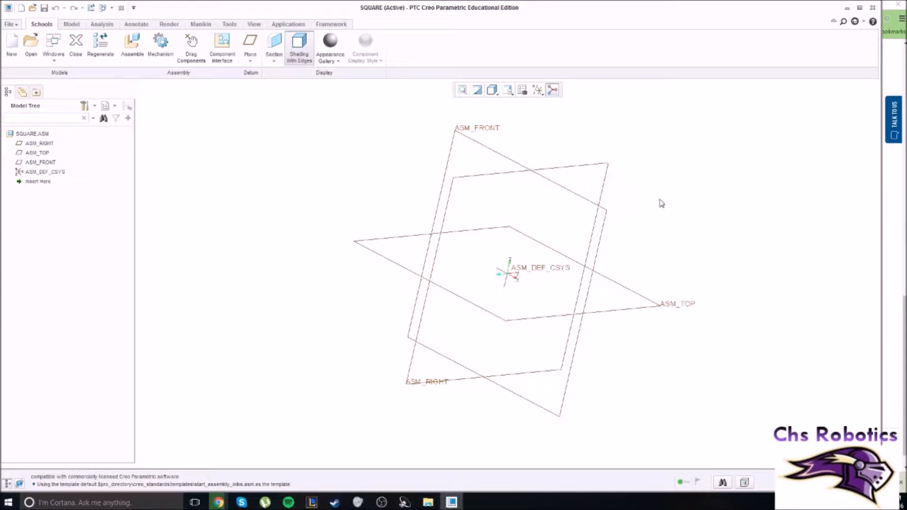
{"action": "middle_click_drag", "start_coordinate": [483, 236], "coordinate": [687, 251], "text": "shift"}
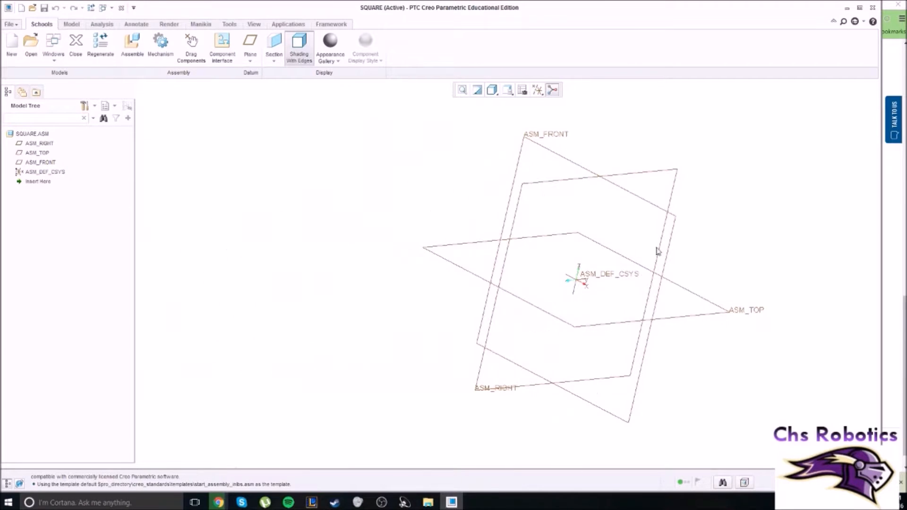
{"action": "middle_click_drag", "start_coordinate": [624, 240], "coordinate": [522, 211], "text": "shift"}
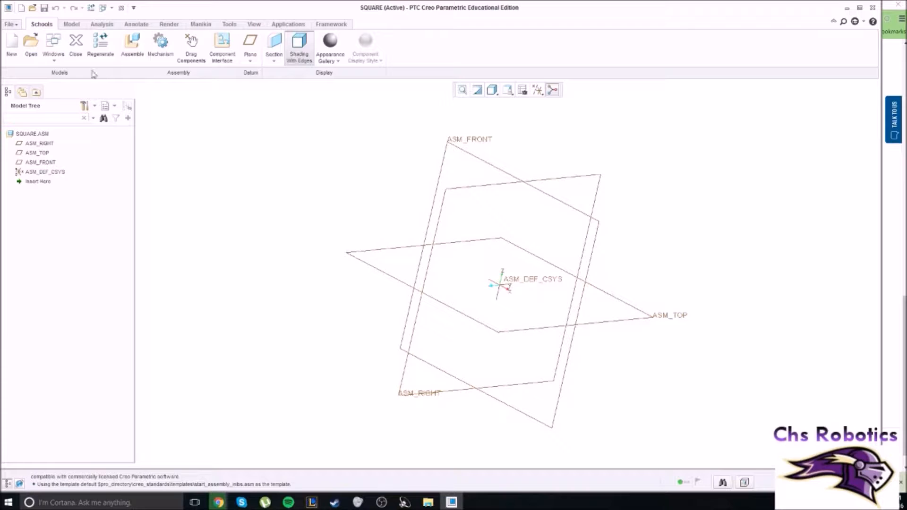
Start assembling a component and browse to the Tetrix_Kit_FTC folder inside FTC_TETRIX_KOP-2015 on the desktop.
{"action": "left_click", "coordinate": [131, 45]}
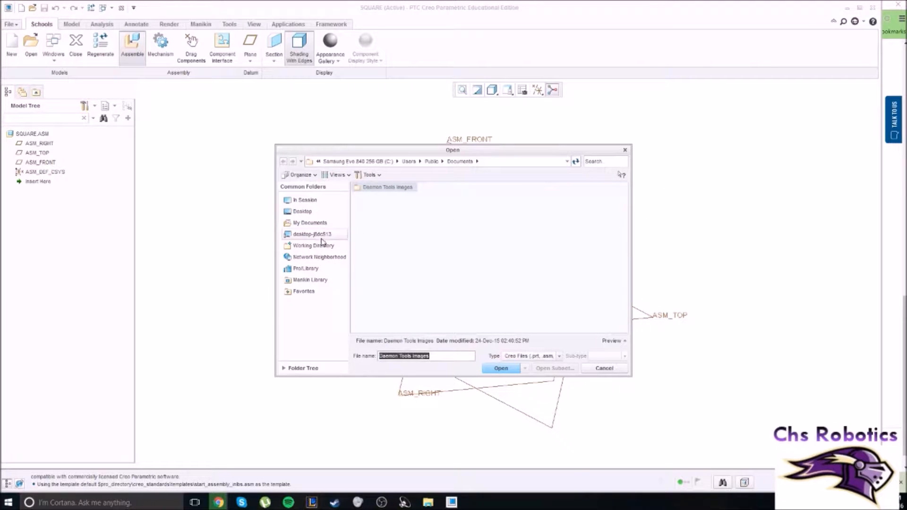
{"action": "left_click", "coordinate": [302, 212]}
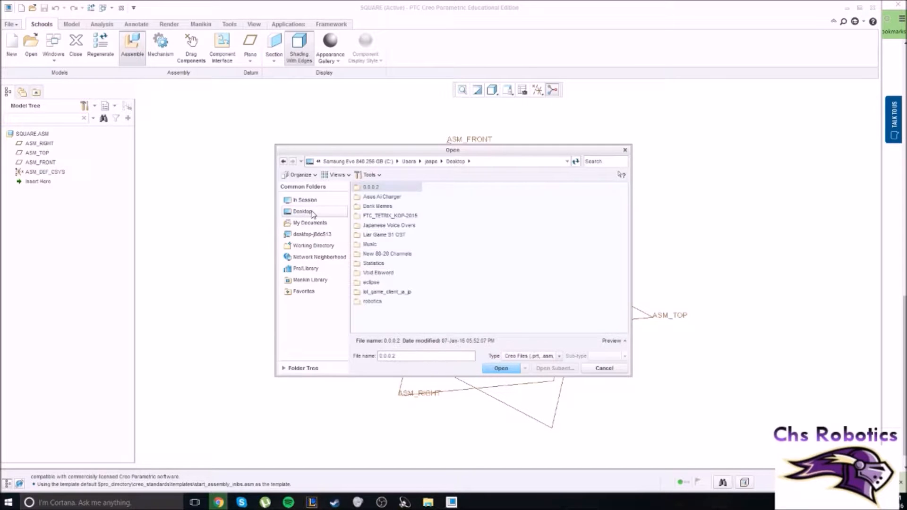
{"action": "double_click", "coordinate": [406, 217]}
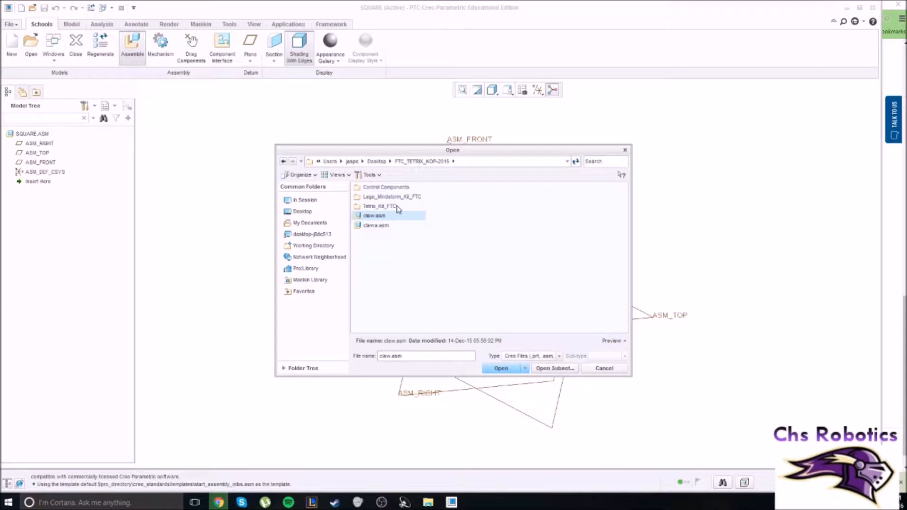
{"action": "double_click", "coordinate": [372, 207]}
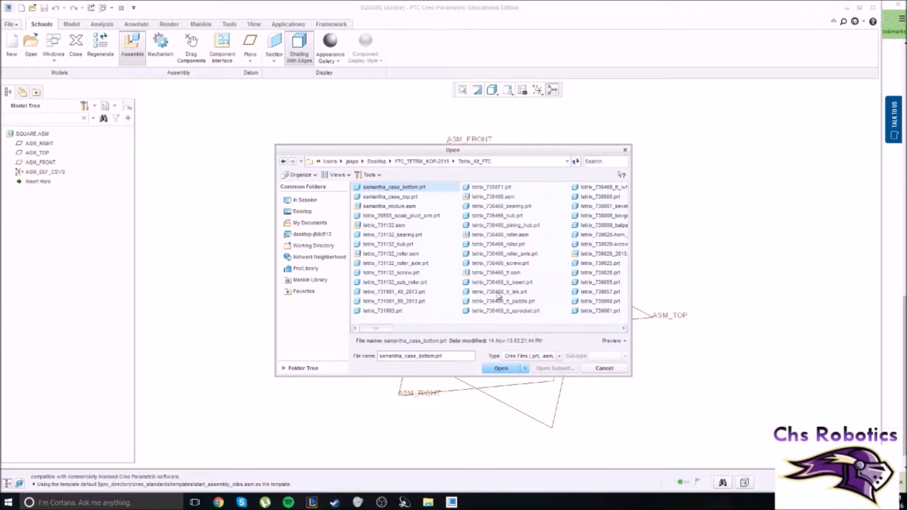
Show the Tetrix kit files as thumbnails, then enlarge and reposition the file dialog.
{"action": "left_click_drag", "start_coordinate": [368, 330], "coordinate": [422, 328]}
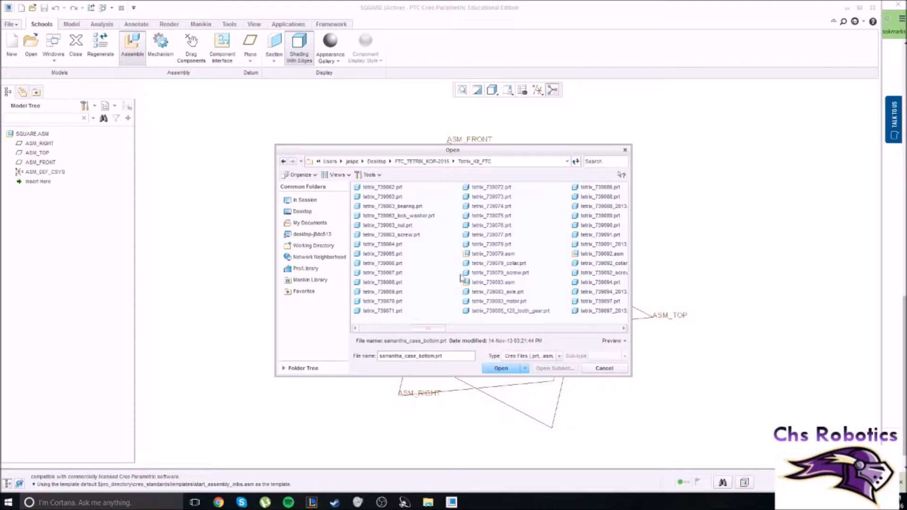
{"action": "right_click", "coordinate": [424, 266]}
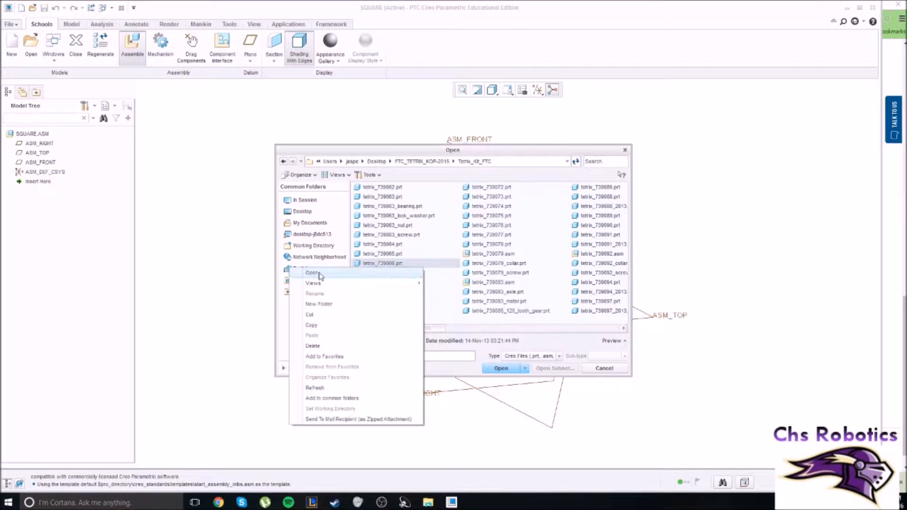
{"action": "mouse_move", "coordinate": [324, 284]}
{"action": "left_click", "coordinate": [264, 294]}
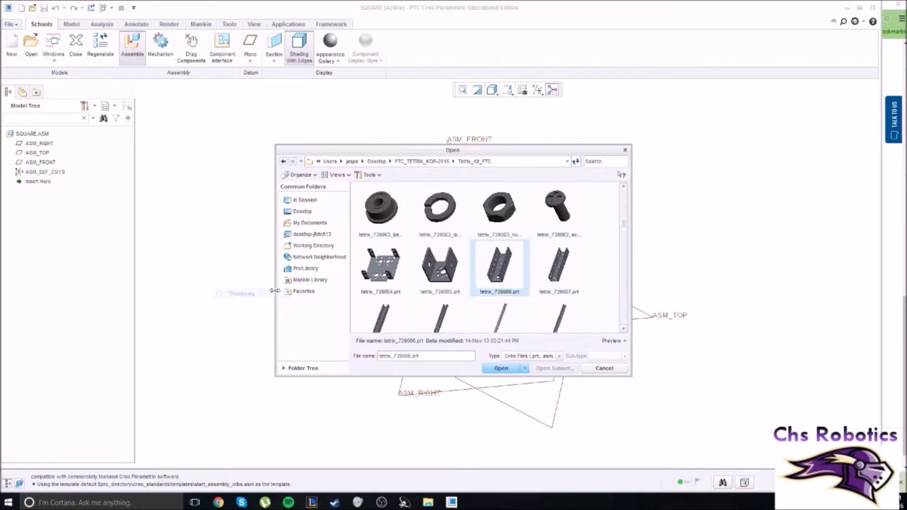
{"action": "left_click_drag", "start_coordinate": [632, 376], "coordinate": [766, 480]}
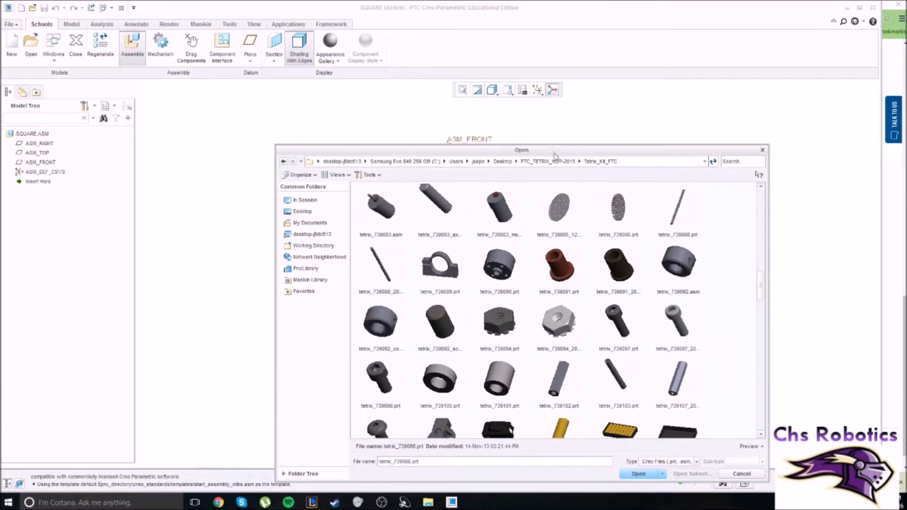
{"action": "left_click_drag", "start_coordinate": [556, 156], "coordinate": [474, 10]}
Look through the Tetrix kit thumbnails and open the channel part tetrix_739068.prt for placement.
{"action": "scroll", "coordinate": [504, 159], "scroll_direction": "down", "scroll_amount": 5}
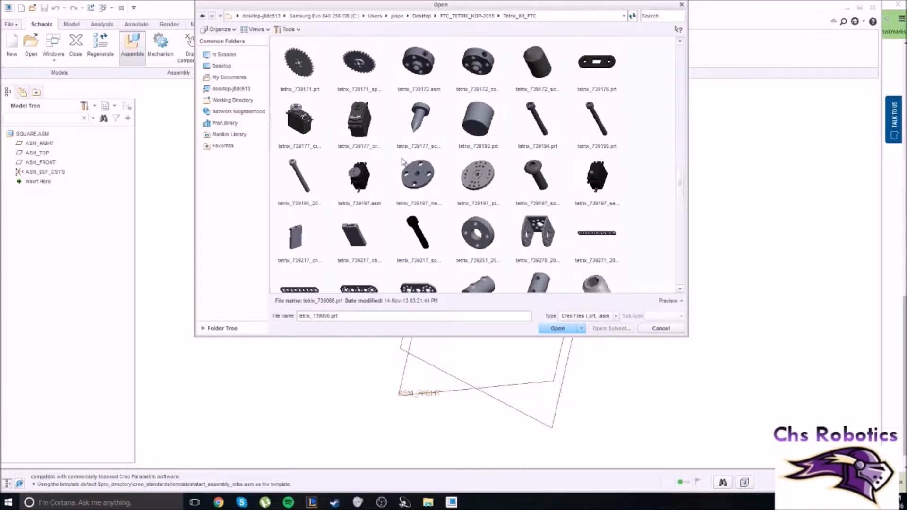
{"action": "scroll", "coordinate": [512, 159], "scroll_direction": "down", "scroll_amount": 10}
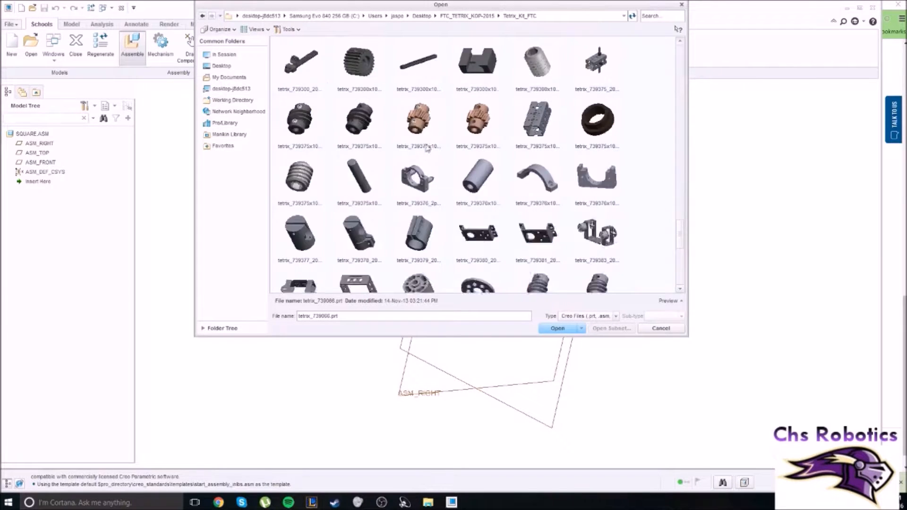
{"action": "scroll", "coordinate": [338, 116], "scroll_direction": "up", "scroll_amount": 15}
{"action": "scroll", "coordinate": [543, 194], "scroll_direction": "up", "scroll_amount": 10}
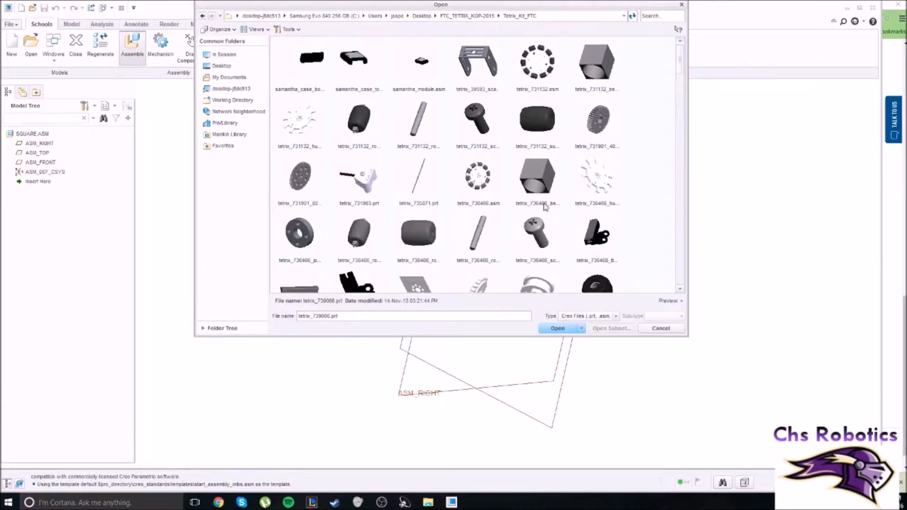
{"action": "mouse_move", "coordinate": [546, 207]}
{"action": "scroll", "coordinate": [515, 163], "scroll_direction": "down", "scroll_amount": 8}
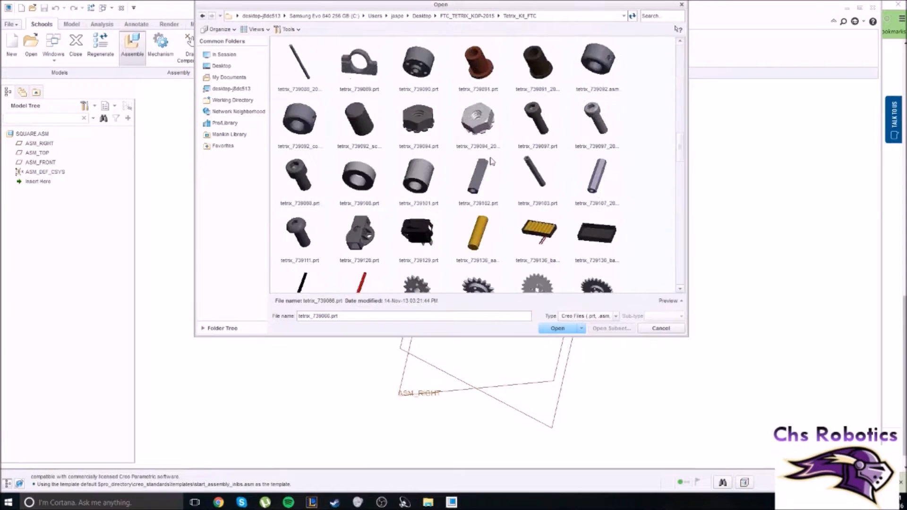
{"action": "scroll", "coordinate": [569, 203], "scroll_direction": "up", "scroll_amount": 5}
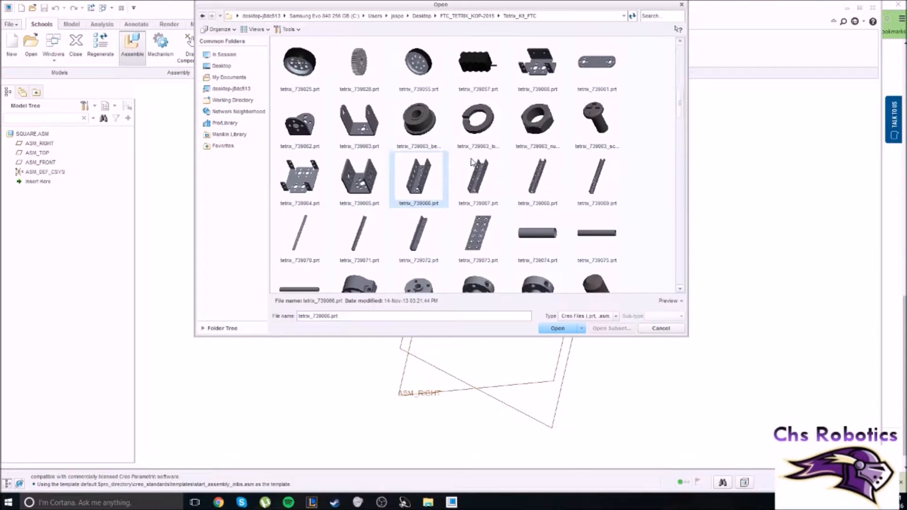
{"action": "left_click", "coordinate": [543, 185]}
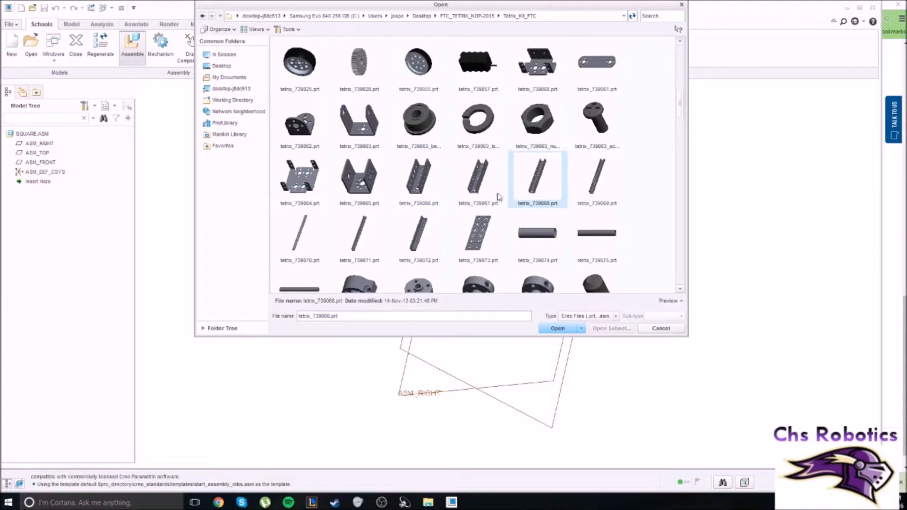
{"action": "left_click", "coordinate": [557, 328]}
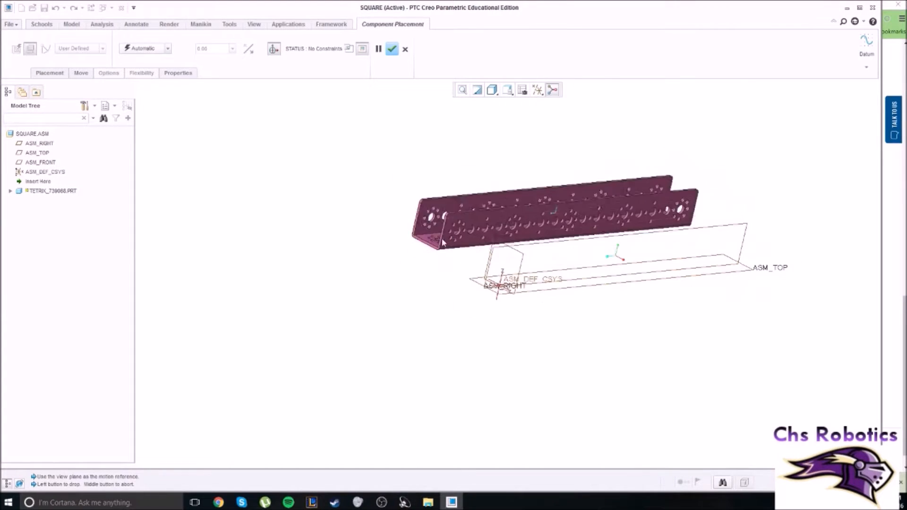
Place the channel in the assembly with the Default constraint and accept the placement.
{"action": "left_click", "coordinate": [470, 255]}
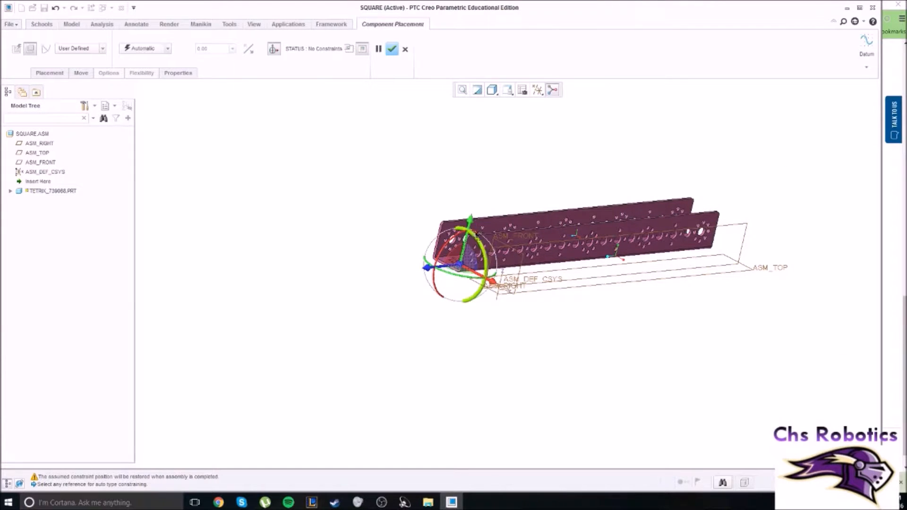
{"action": "left_click", "coordinate": [140, 50]}
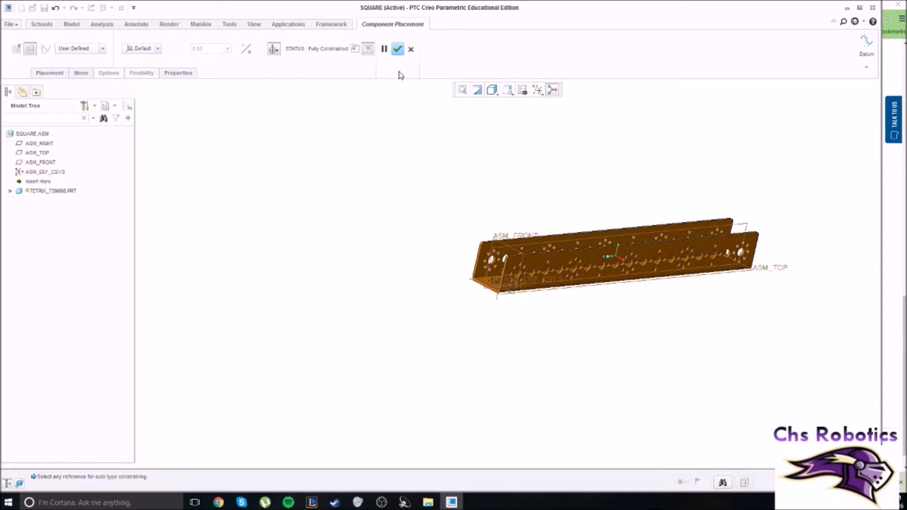
{"action": "left_click", "coordinate": [398, 49]}
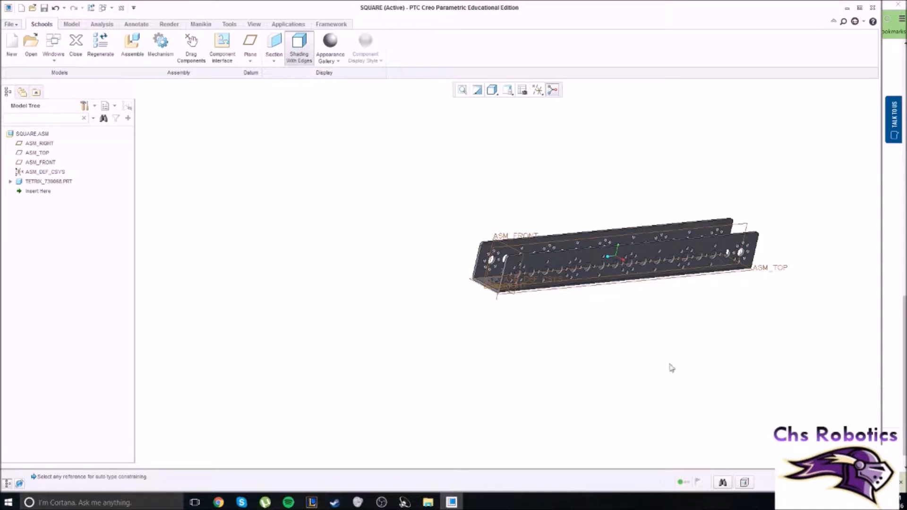
Examine the placed channel and its hole pattern from several angles, up close and from a distance.
{"action": "middle_click_drag", "start_coordinate": [615, 384], "coordinate": [632, 342]}
{"action": "middle_click_drag", "start_coordinate": [600, 369], "coordinate": [683, 293]}
{"action": "middle_click_drag", "start_coordinate": [692, 234], "coordinate": [336, 396]}
{"action": "middle_click_drag", "start_coordinate": [502, 222], "coordinate": [464, 332]}
{"action": "middle_click_drag", "start_coordinate": [415, 359], "coordinate": [357, 251]}
{"action": "scroll", "coordinate": [356, 333], "scroll_direction": "down", "scroll_amount": 5}
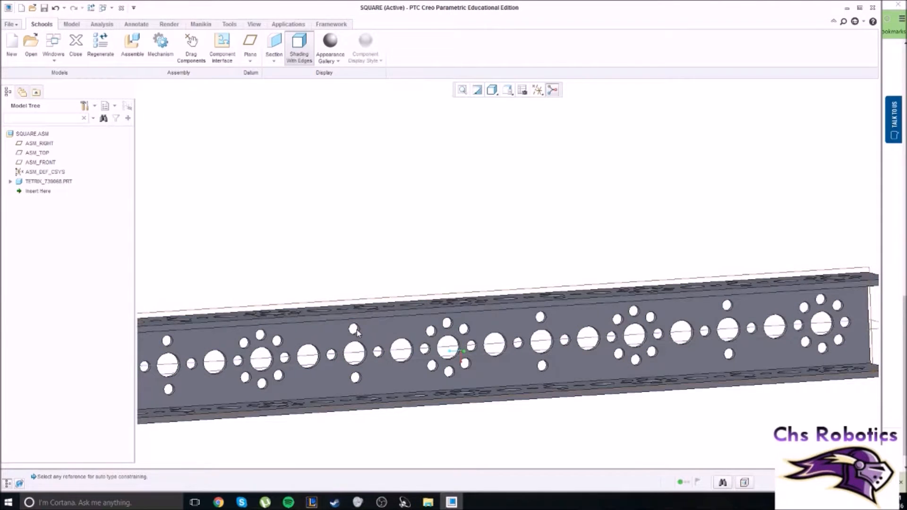
{"action": "middle_click_drag", "start_coordinate": [538, 203], "coordinate": [455, 322]}
{"action": "scroll", "coordinate": [465, 331], "scroll_direction": "down", "scroll_amount": 5}
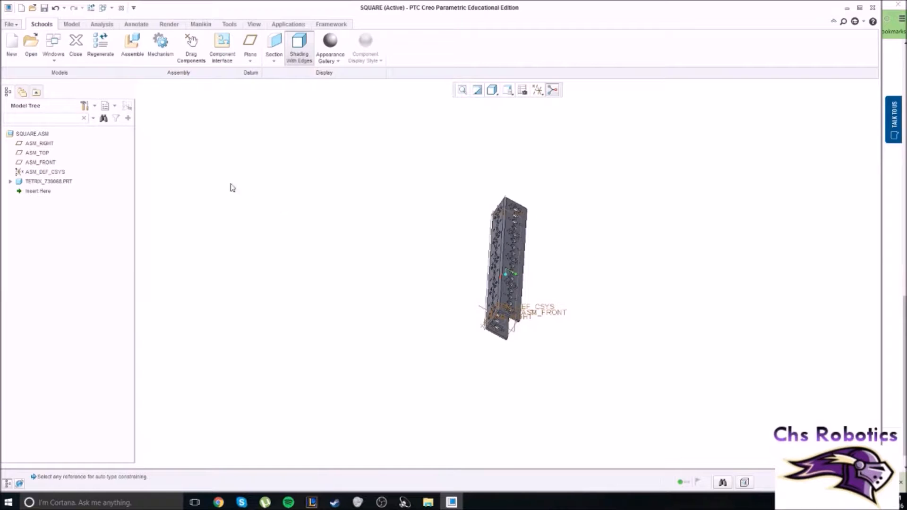
Insert a second TETRIX_739068.PRT channel and drop it beside the first one.
{"action": "left_click", "coordinate": [135, 47]}
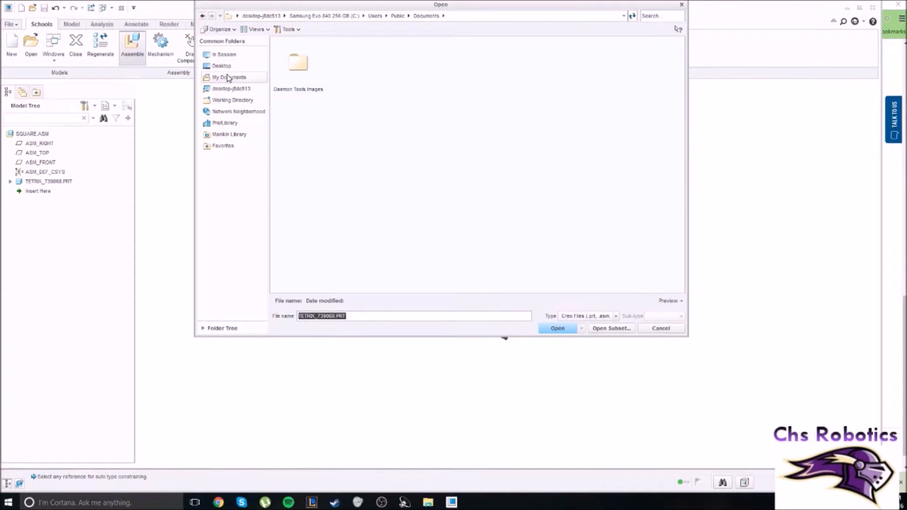
{"action": "left_click", "coordinate": [558, 330]}
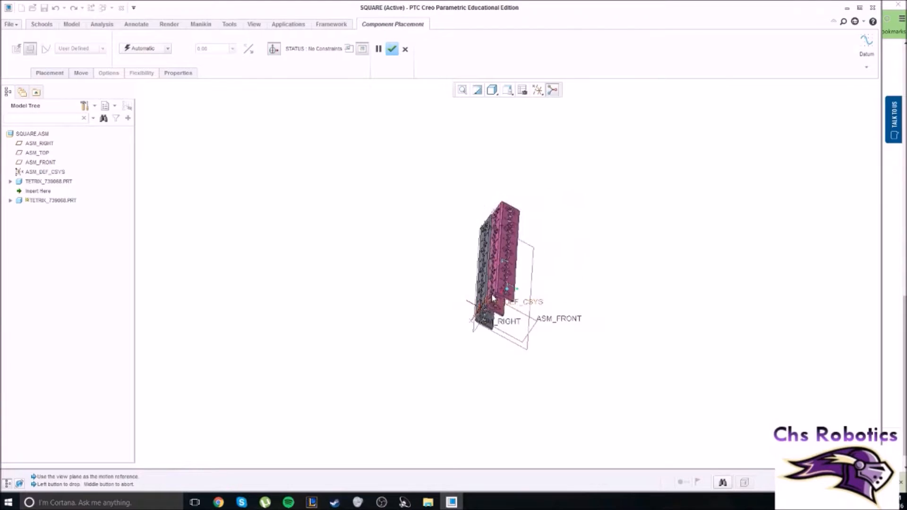
{"action": "middle_click_drag", "start_coordinate": [501, 262], "coordinate": [440, 283]}
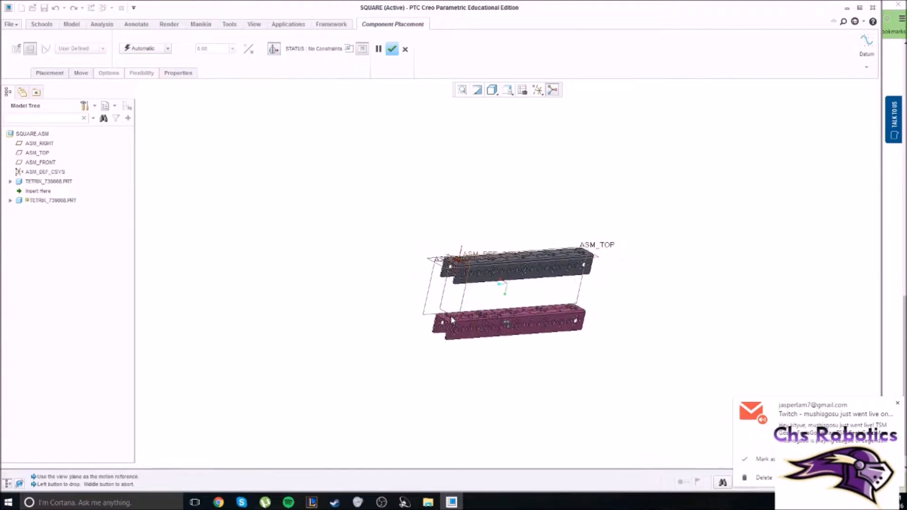
{"action": "left_click", "coordinate": [564, 302]}
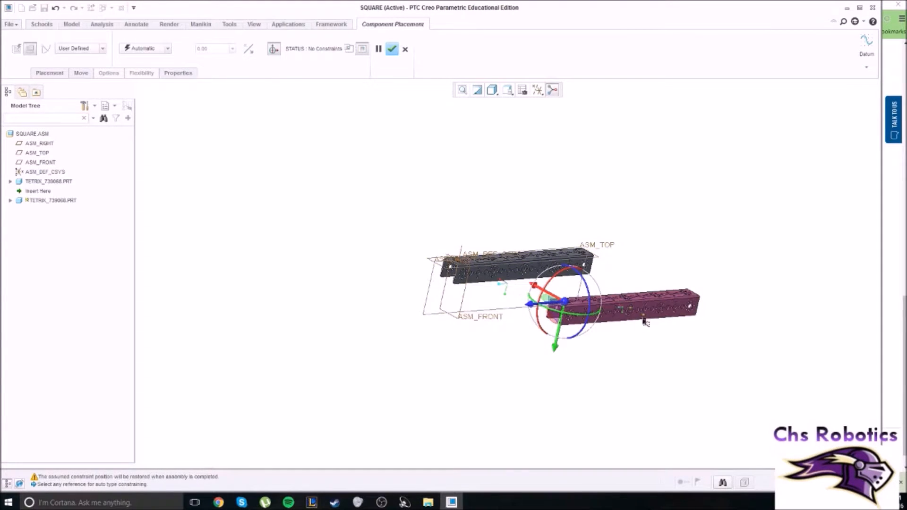
{"action": "scroll", "coordinate": [439, 246], "scroll_direction": "down", "scroll_amount": 4}
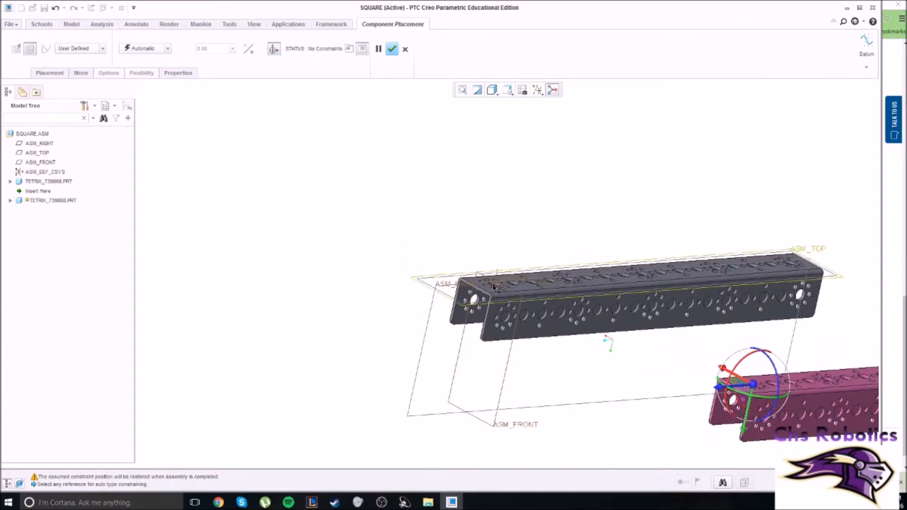
{"action": "middle_click_drag", "start_coordinate": [563, 395], "coordinate": [286, 290], "text": "shift"}
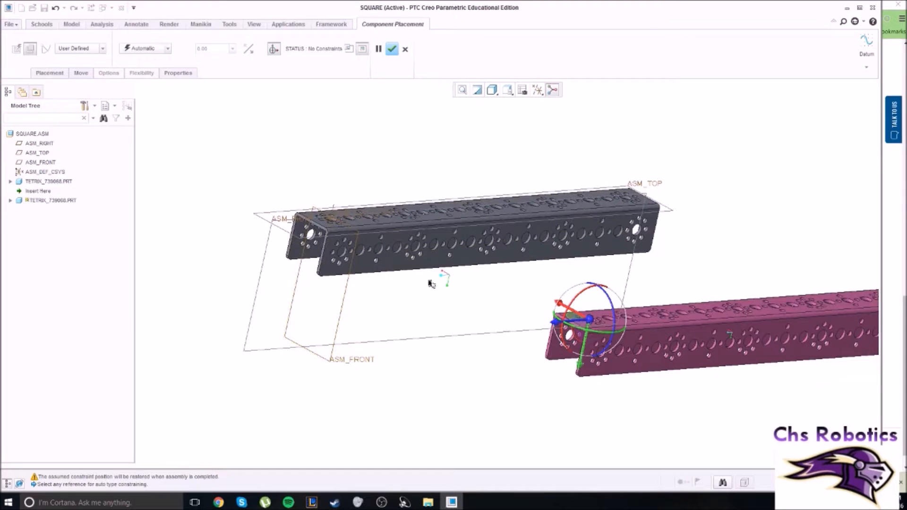
Rotate the second channel perpendicular to the first and move it near the first channel's open end.
{"action": "left_click_drag", "start_coordinate": [602, 335], "coordinate": [567, 327]}
{"action": "left_click_drag", "start_coordinate": [603, 293], "coordinate": [589, 314]}
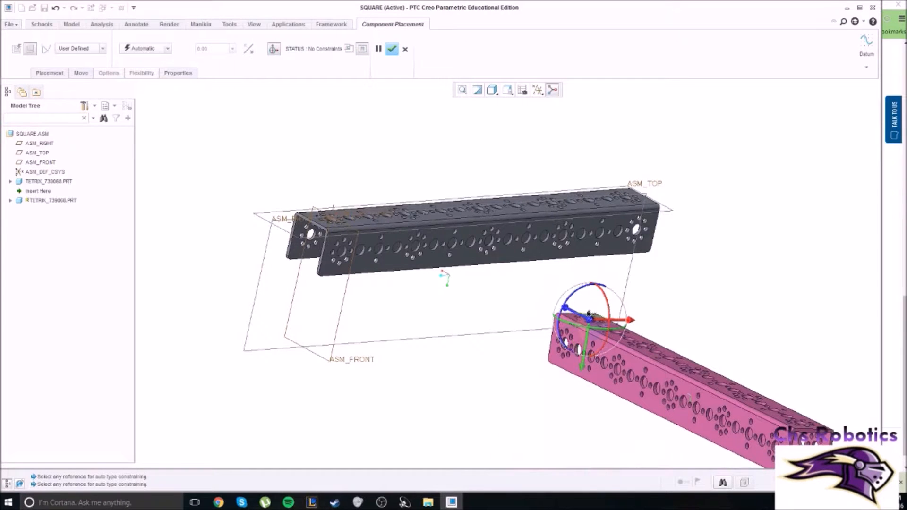
{"action": "left_click_drag", "start_coordinate": [574, 314], "coordinate": [493, 290]}
{"action": "left_click_drag", "start_coordinate": [551, 290], "coordinate": [449, 282]}
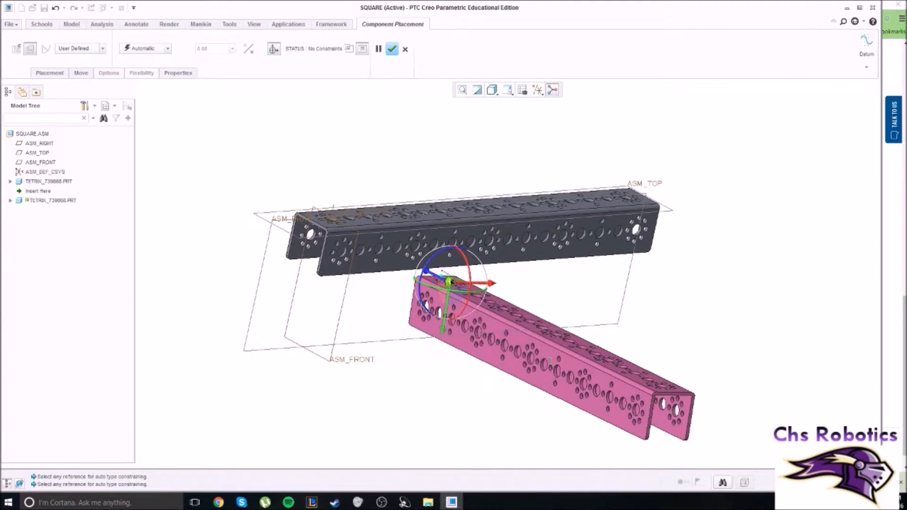
{"action": "left_click_drag", "start_coordinate": [451, 283], "coordinate": [223, 235]}
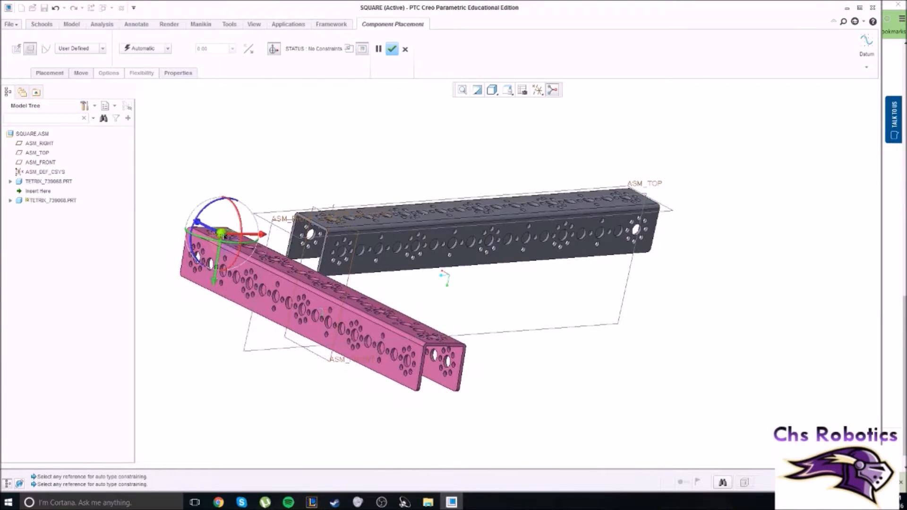
Constrain the second channel's top face Coincident with the first channel's top face.
{"action": "middle_click_drag", "start_coordinate": [199, 378], "coordinate": [286, 410]}
{"action": "middle_click_drag", "start_coordinate": [372, 325], "coordinate": [234, 258], "text": "shift"}
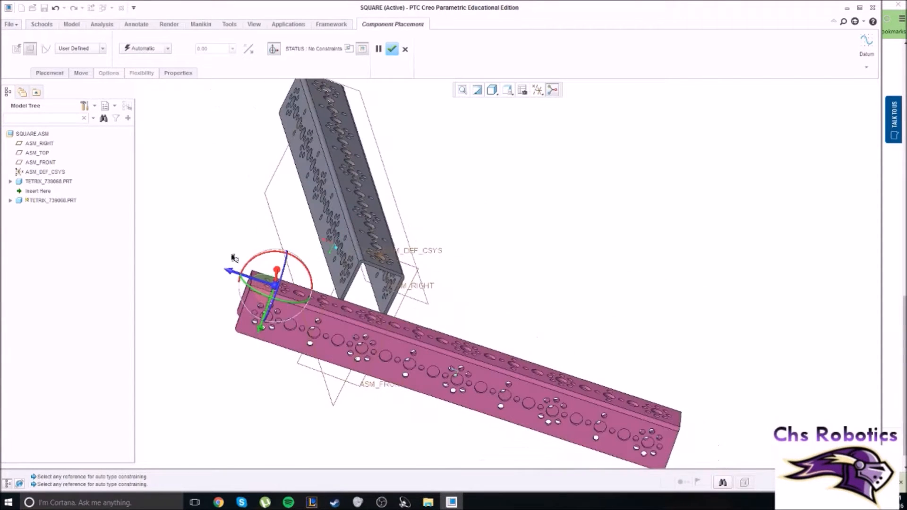
{"action": "middle_click_drag", "start_coordinate": [576, 229], "coordinate": [551, 233]}
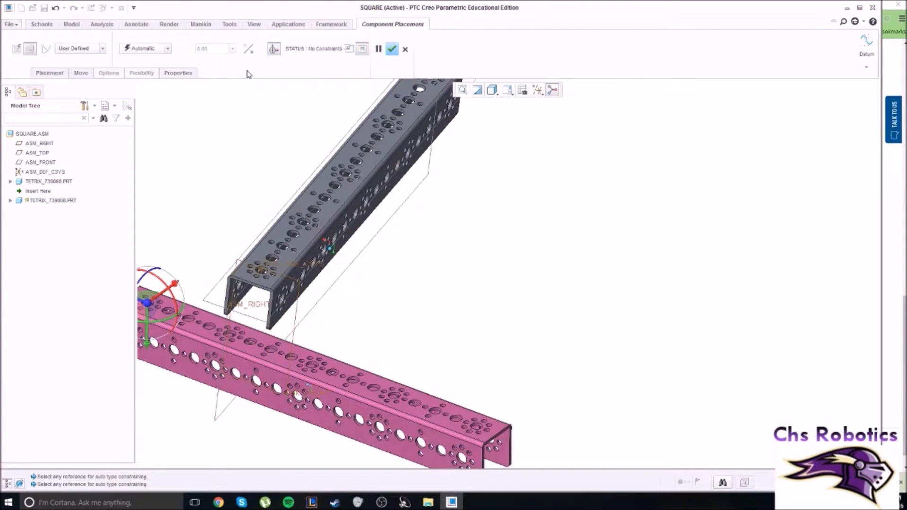
{"action": "left_click", "coordinate": [242, 274]}
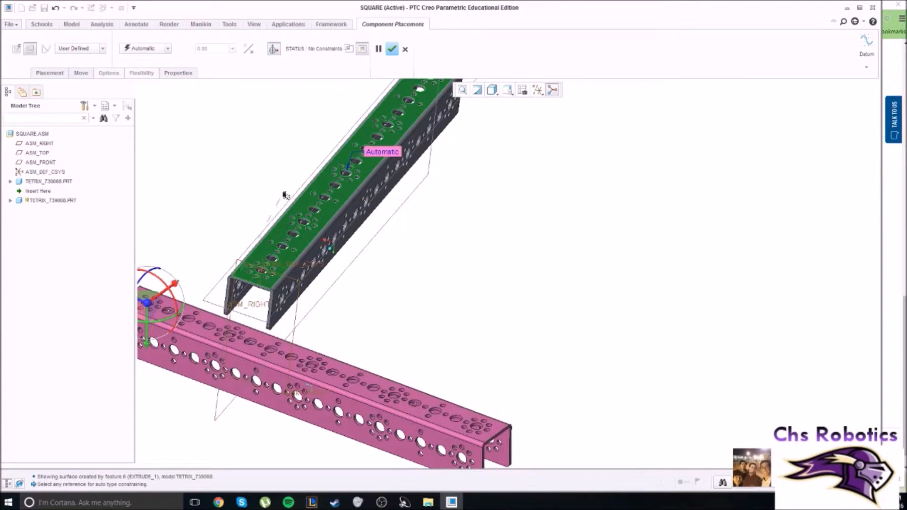
{"action": "left_click", "coordinate": [198, 332]}
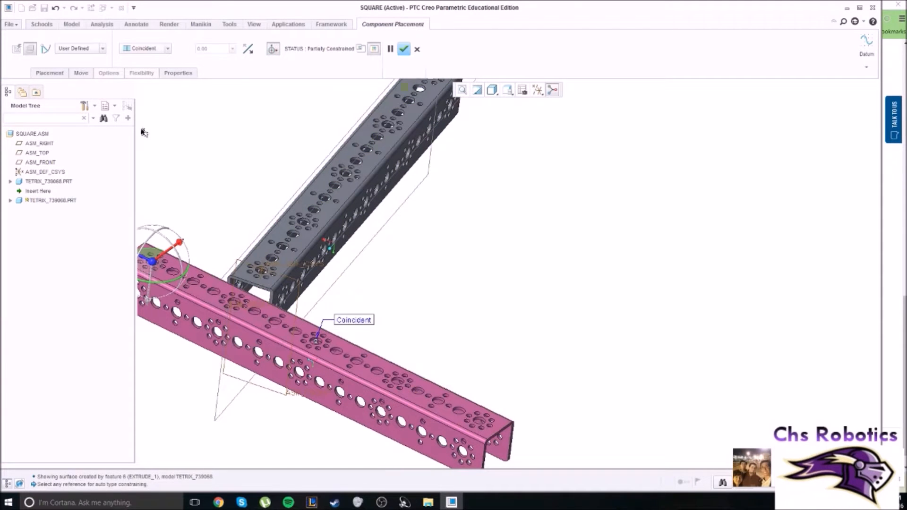
Leave the second channel's placement partially constrained, then undo its insertion.
{"action": "scroll", "coordinate": [358, 269], "scroll_direction": "down", "scroll_amount": 2}
{"action": "scroll", "coordinate": [363, 269], "scroll_direction": "up", "scroll_amount": 2}
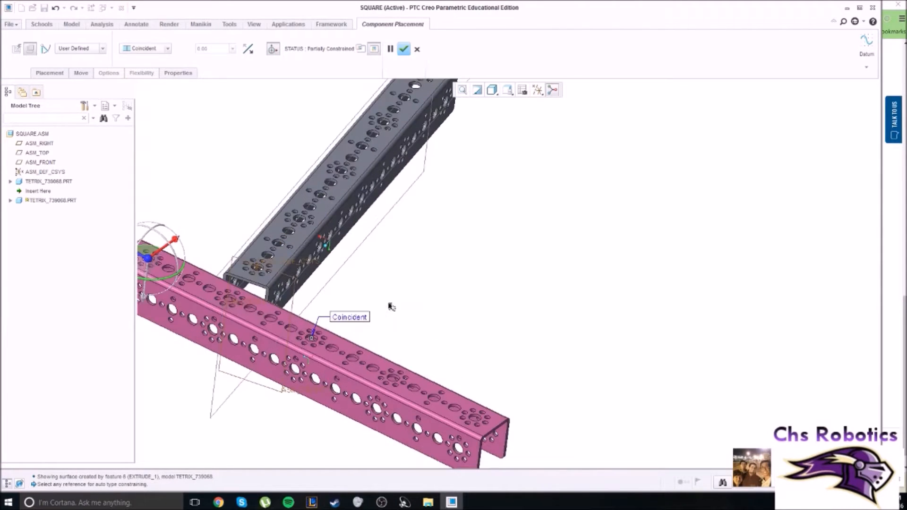
{"action": "middle_click_drag", "start_coordinate": [439, 315], "coordinate": [461, 298]}
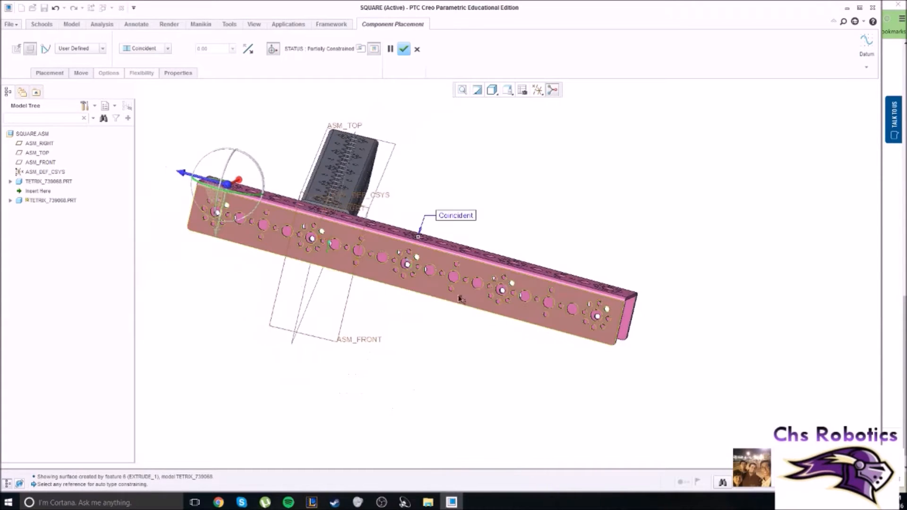
{"action": "middle_click", "coordinate": [543, 192]}
{"action": "middle_click_drag", "start_coordinate": [549, 191], "coordinate": [516, 212]}
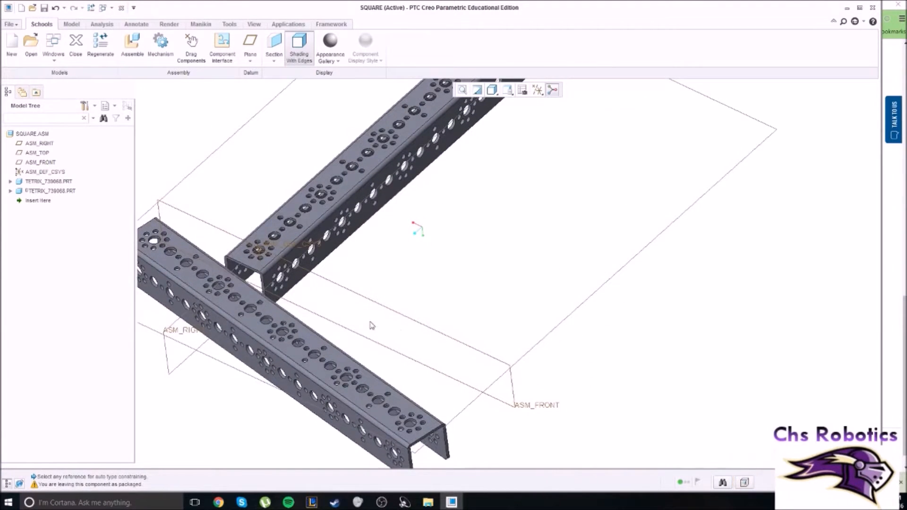
{"action": "key", "text": "ctrl+z"}
{"action": "scroll", "coordinate": [359, 279], "scroll_direction": "up", "scroll_amount": 1}
{"action": "scroll", "coordinate": [402, 318], "scroll_direction": "down", "scroll_amount": 2}
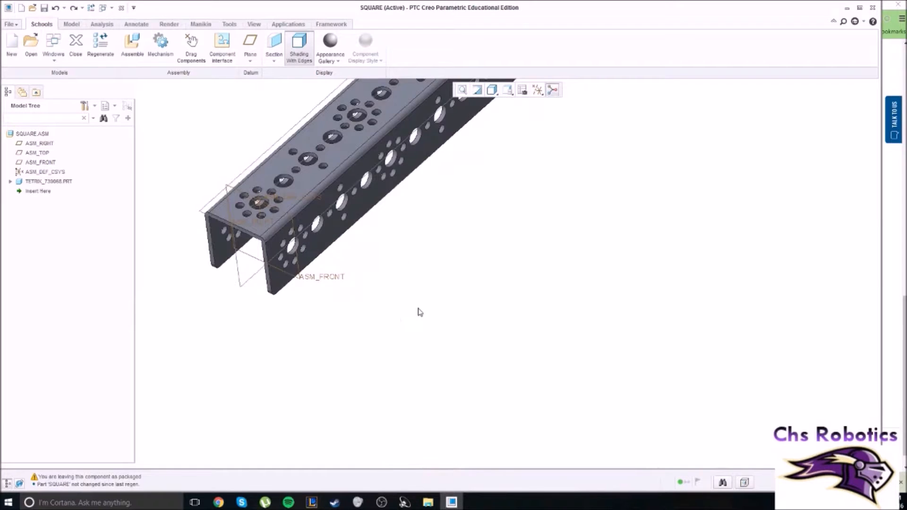
Insert TETRIX_739068.PRT again as the second channel and rotate it perpendicular to the first.
{"action": "left_click", "coordinate": [131, 43]}
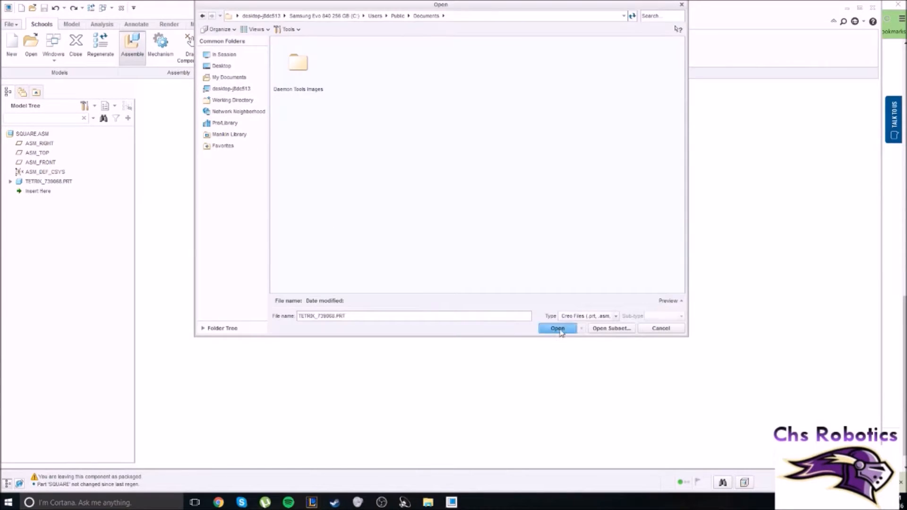
{"action": "left_click", "coordinate": [558, 328]}
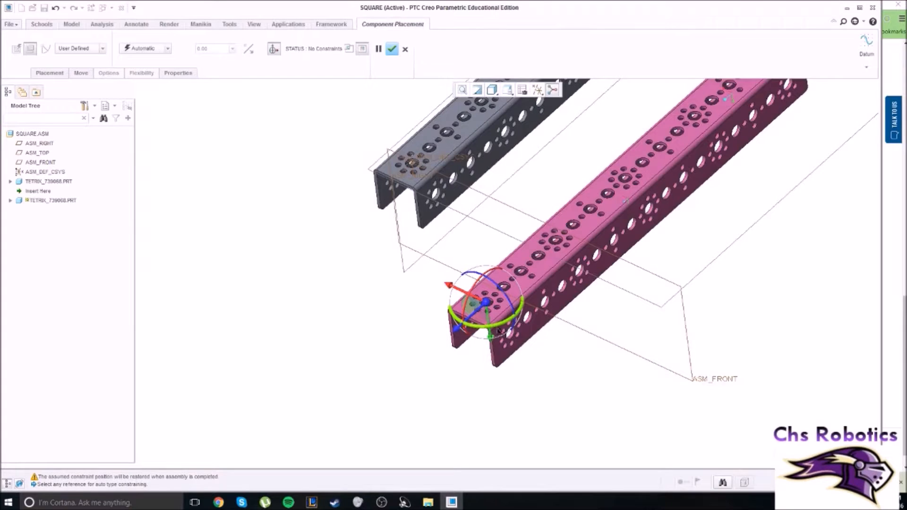
{"action": "left_click_drag", "start_coordinate": [499, 326], "coordinate": [448, 324]}
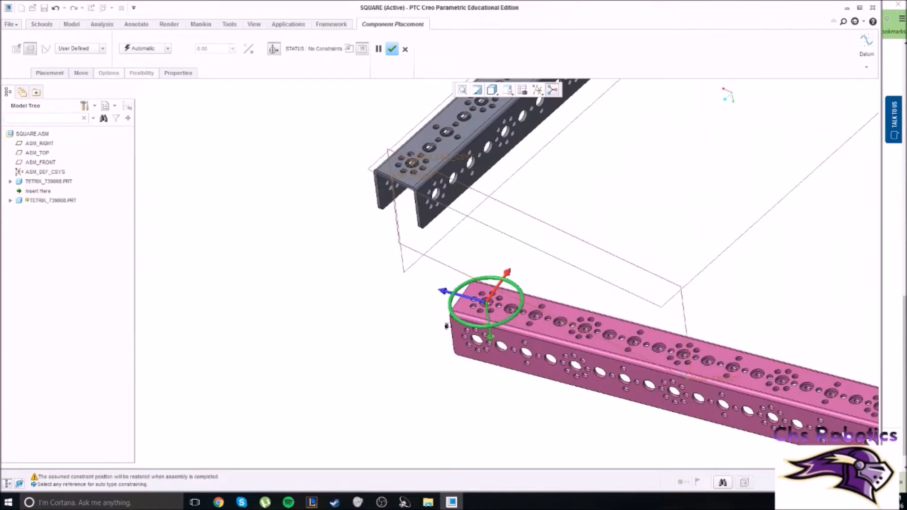
Constrain the top faces of the two perpendicular channels as Coincident.
{"action": "left_click", "coordinate": [549, 330]}
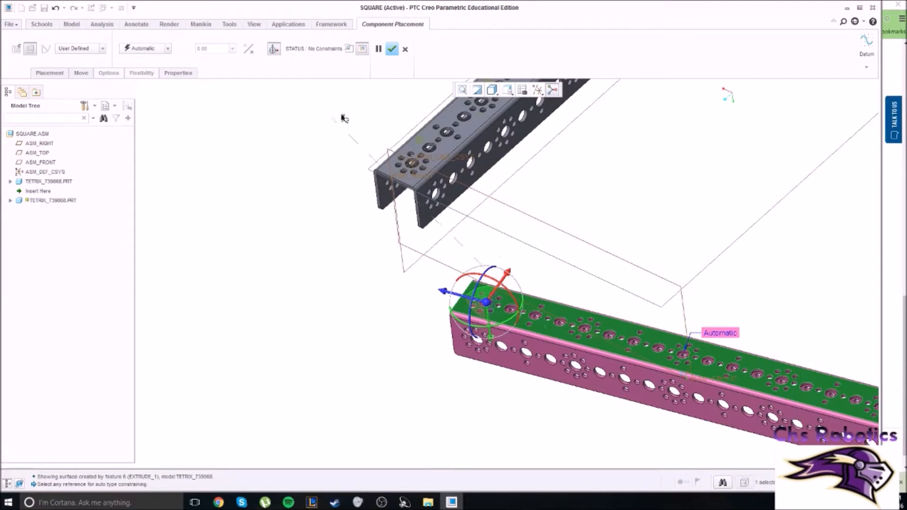
{"action": "left_click", "coordinate": [445, 156]}
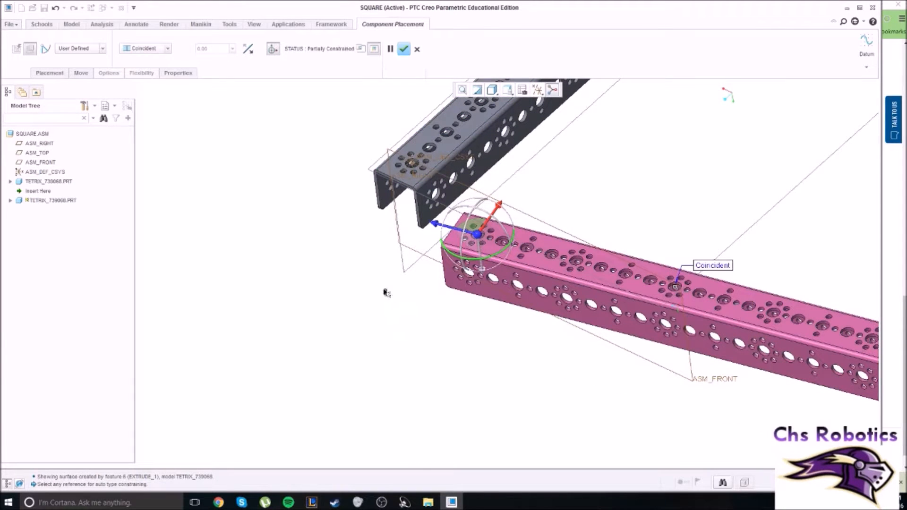
Constrain the second channel's near end face to the first channel's outer side face, using Coincident instead of Angle Offset.
{"action": "middle_click_drag", "start_coordinate": [328, 313], "coordinate": [420, 313]}
{"action": "middle_click_drag", "start_coordinate": [568, 192], "coordinate": [227, 315], "text": "shift"}
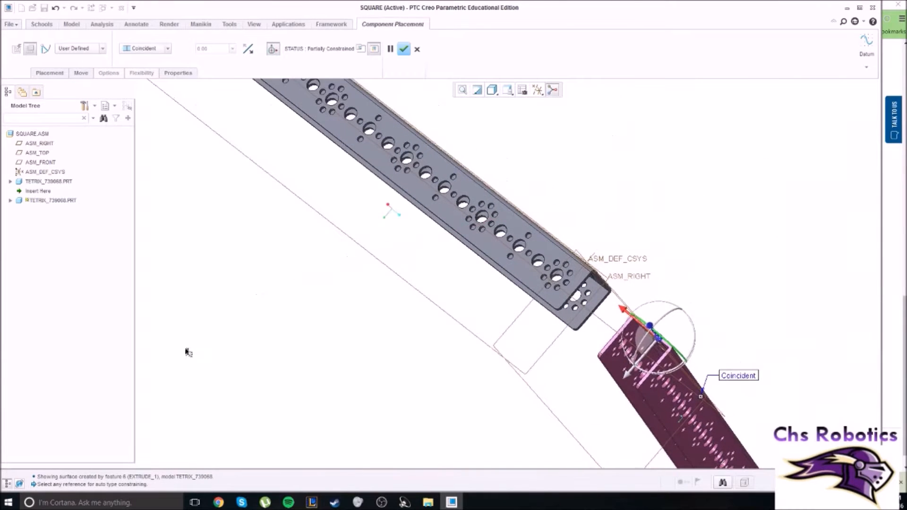
{"action": "scroll", "coordinate": [613, 347], "scroll_direction": "up", "scroll_amount": 4}
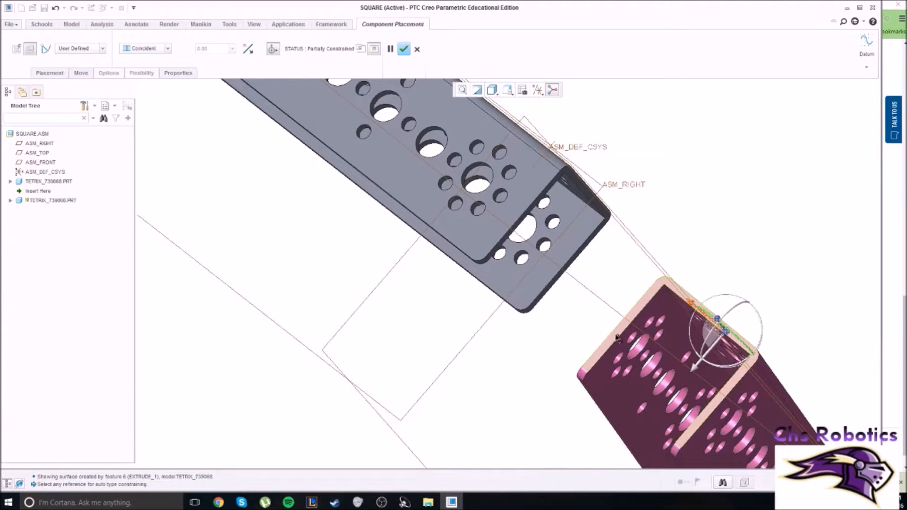
{"action": "left_click", "coordinate": [617, 337]}
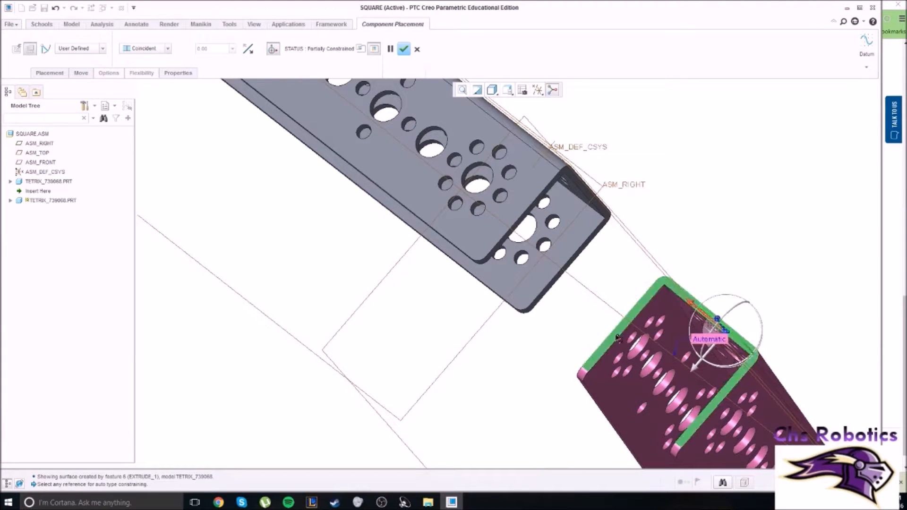
{"action": "left_click", "coordinate": [514, 202]}
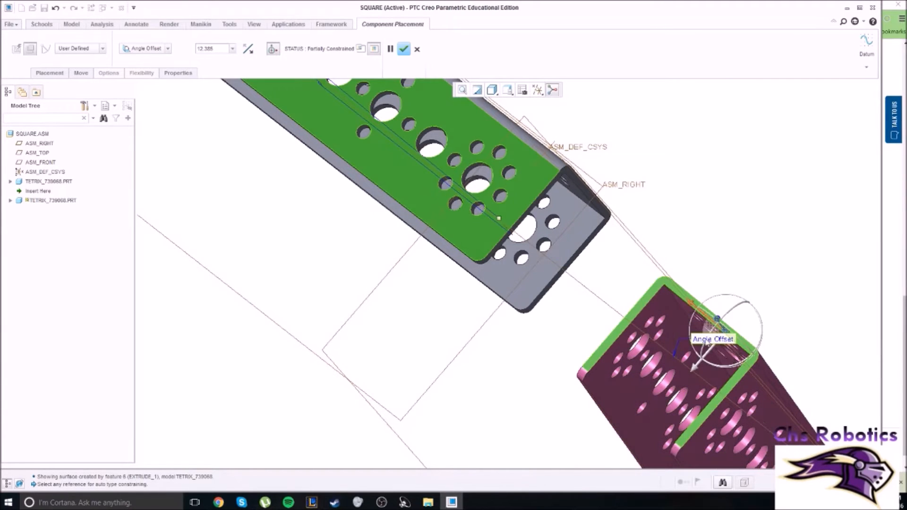
{"action": "left_click", "coordinate": [165, 49]}
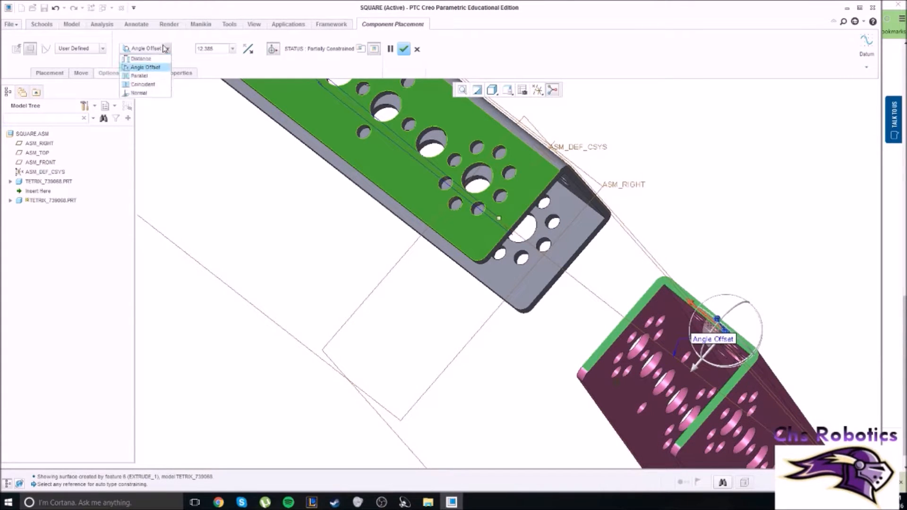
{"action": "left_click", "coordinate": [150, 84]}
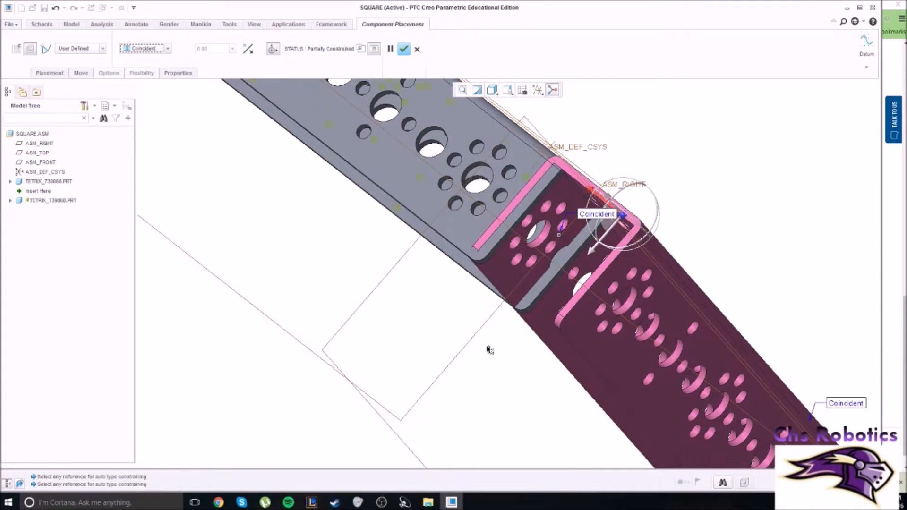
Examine the alignment of the two channels and the corner where they meet.
{"action": "middle_click_drag", "start_coordinate": [682, 168], "coordinate": [581, 178]}
{"action": "middle_click_drag", "start_coordinate": [411, 222], "coordinate": [489, 209], "text": "shift"}
{"action": "middle_click_drag", "start_coordinate": [288, 234], "coordinate": [639, 110], "text": "shift"}
{"action": "scroll", "coordinate": [612, 159], "scroll_direction": "up", "scroll_amount": 1}
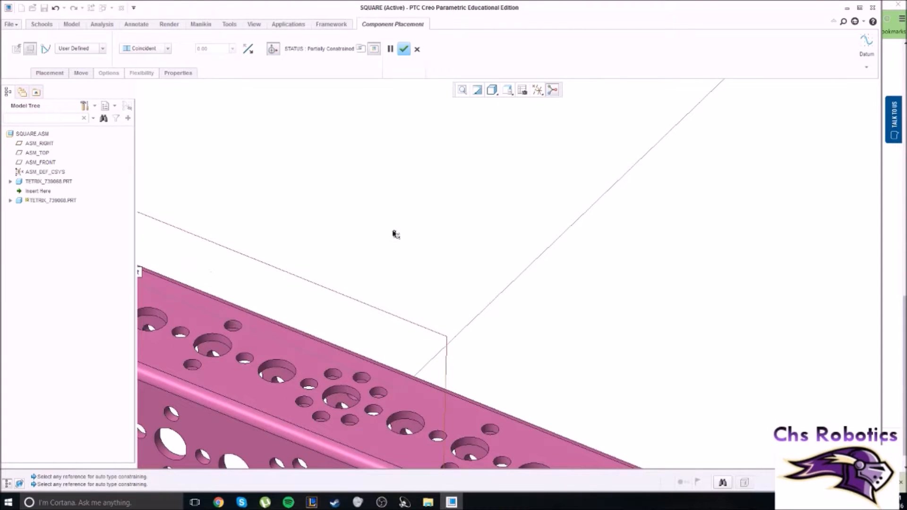
{"action": "middle_click_drag", "start_coordinate": [419, 233], "coordinate": [431, 231]}
{"action": "scroll", "coordinate": [433, 228], "scroll_direction": "up", "scroll_amount": 3}
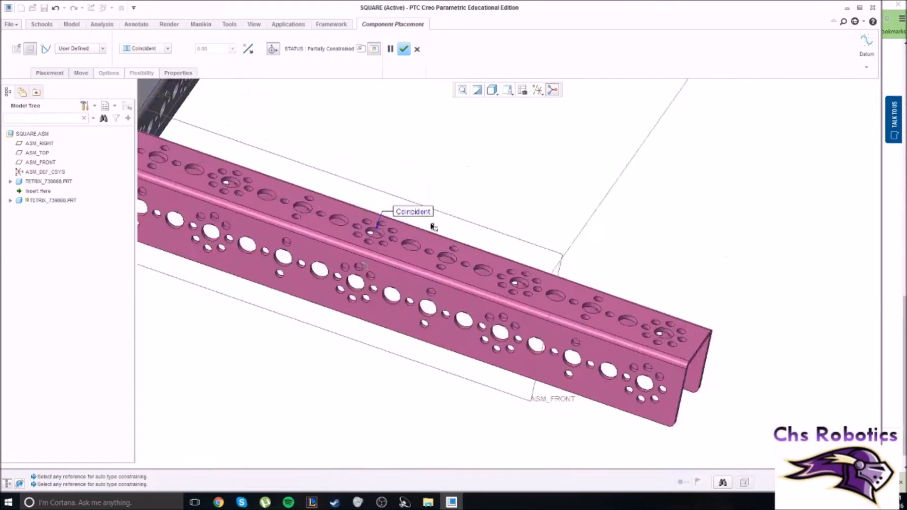
{"action": "middle_click_drag", "start_coordinate": [379, 145], "coordinate": [528, 291], "text": "shift"}
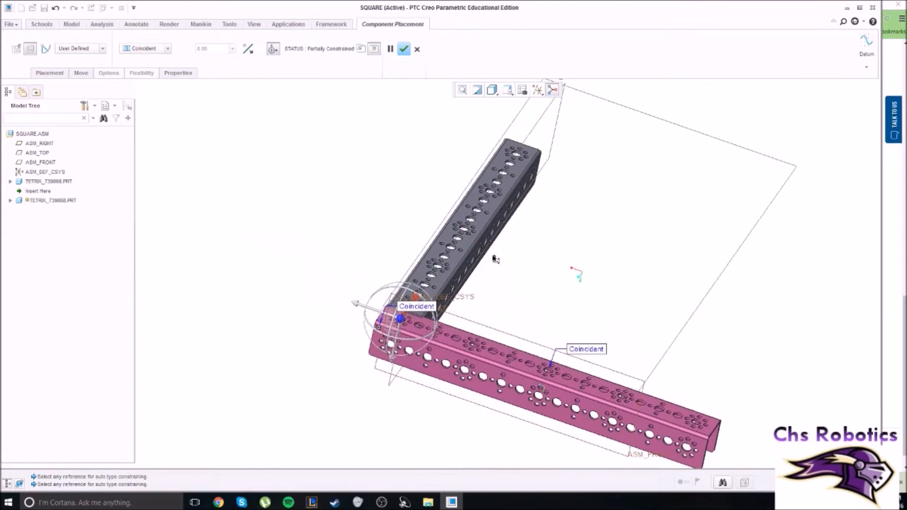
Constrain the second channel's inward side face to the first channel's end face as Coincident.
{"action": "middle_click_drag", "start_coordinate": [489, 305], "coordinate": [377, 318]}
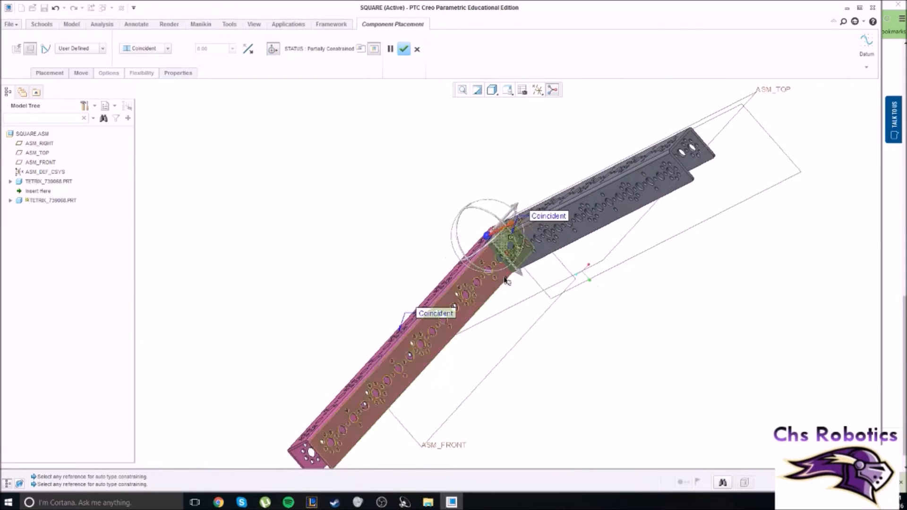
{"action": "scroll", "coordinate": [505, 280], "scroll_direction": "down", "scroll_amount": 4}
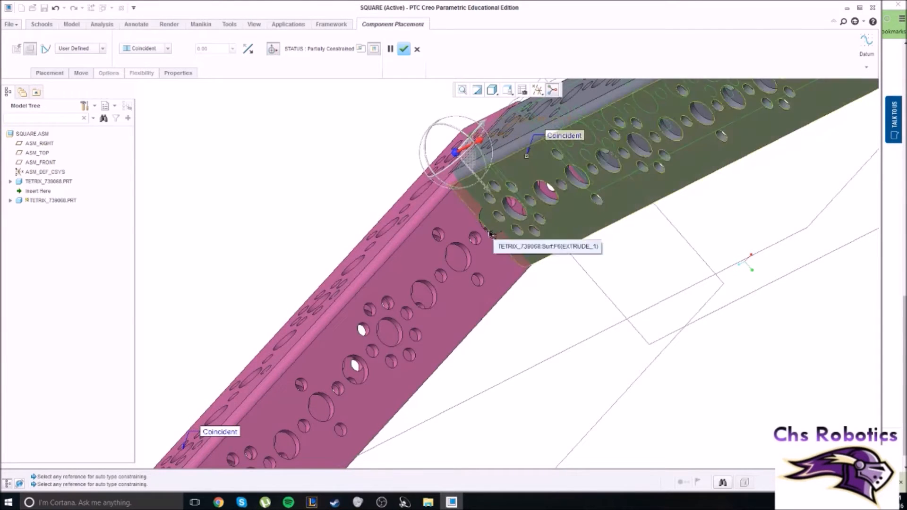
{"action": "left_click", "coordinate": [456, 218]}
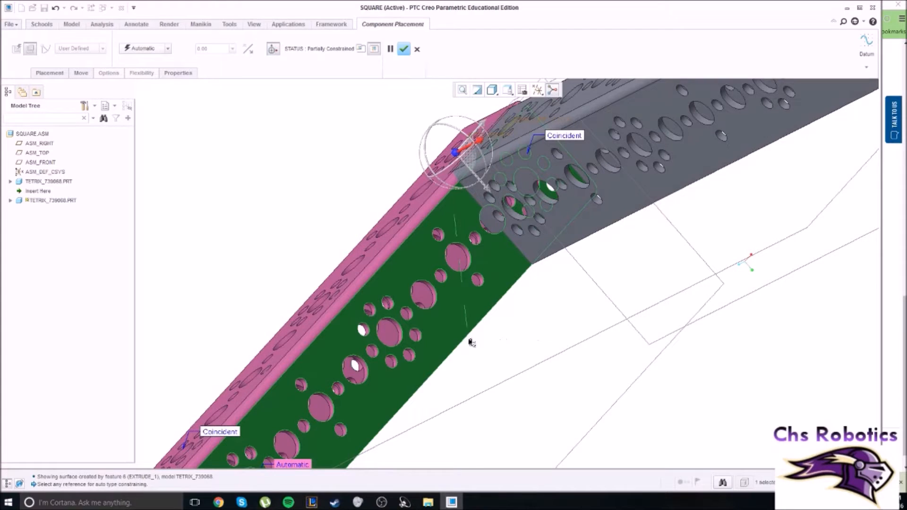
{"action": "middle_click_drag", "start_coordinate": [309, 272], "coordinate": [657, 193], "text": "shift"}
{"action": "middle_click_drag", "start_coordinate": [515, 235], "coordinate": [627, 274]}
{"action": "middle_click_drag", "start_coordinate": [548, 255], "coordinate": [388, 231], "text": "shift"}
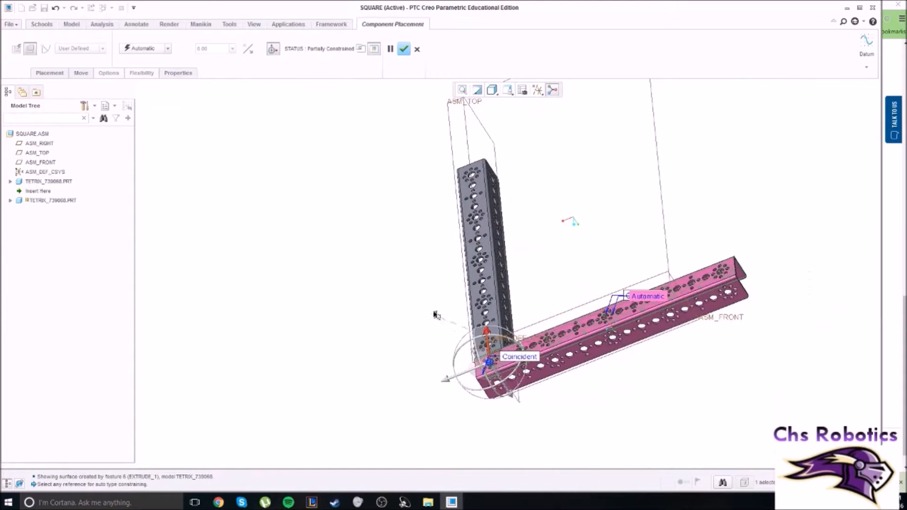
{"action": "middle_click_drag", "start_coordinate": [517, 251], "coordinate": [523, 246]}
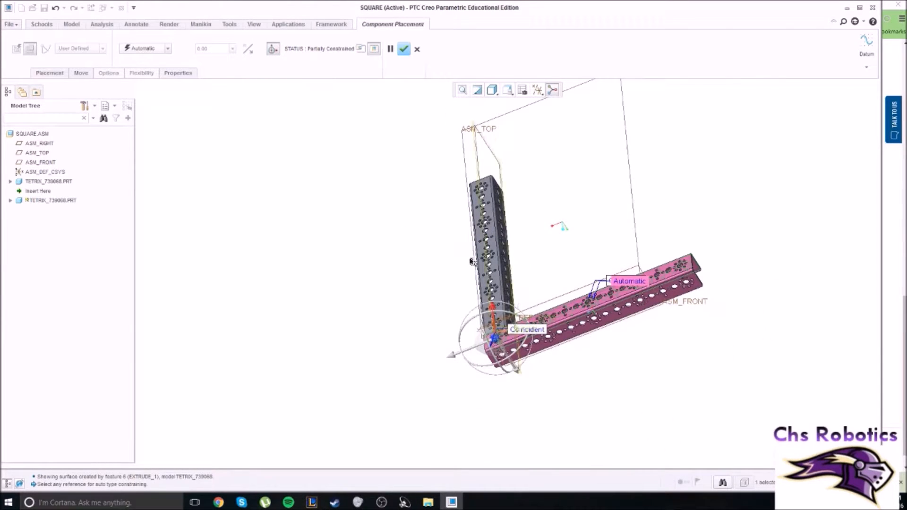
{"action": "middle_click_drag", "start_coordinate": [407, 330], "coordinate": [455, 263]}
{"action": "scroll", "coordinate": [456, 263], "scroll_direction": "down", "scroll_amount": 3}
{"action": "middle_click_drag", "start_coordinate": [526, 218], "coordinate": [318, 345], "text": "shift"}
{"action": "scroll", "coordinate": [317, 345], "scroll_direction": "down", "scroll_amount": 1}
{"action": "scroll", "coordinate": [518, 239], "scroll_direction": "down", "scroll_amount": 3}
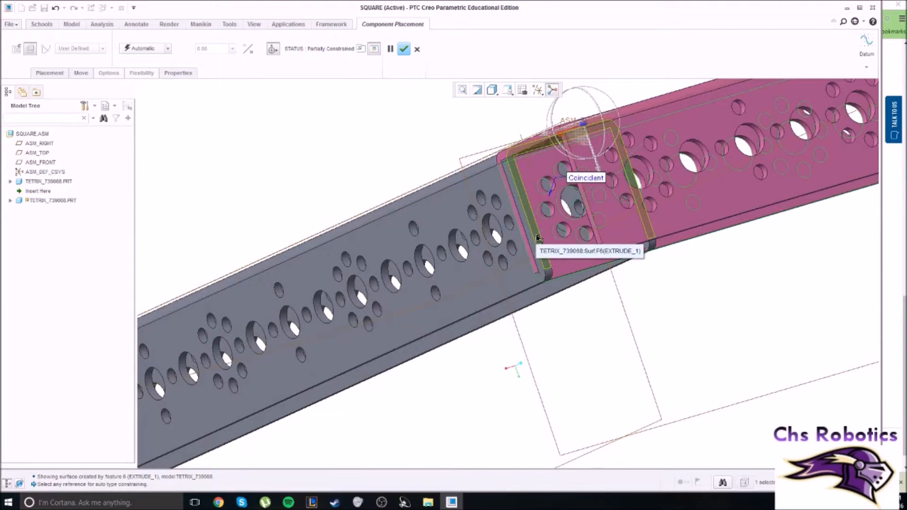
{"action": "left_click", "coordinate": [537, 237]}
Check the flush corner between the two channels and accept the second channel's placement.
{"action": "middle_click_drag", "start_coordinate": [613, 306], "coordinate": [601, 333]}
{"action": "middle_click_drag", "start_coordinate": [586, 291], "coordinate": [657, 53], "text": "shift"}
{"action": "mouse_move", "coordinate": [588, 137]}
{"action": "middle_mouse_down"}
{"action": "mouse_move", "coordinate": [532, 263]}
{"action": "mouse_move", "coordinate": [533, 298]}
{"action": "middle_mouse_up"}
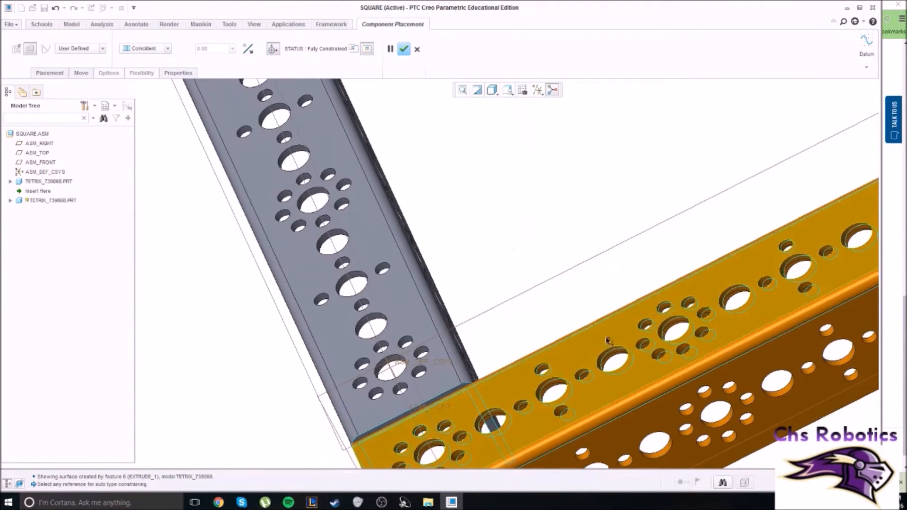
{"action": "middle_click_drag", "start_coordinate": [535, 272], "coordinate": [624, 88]}
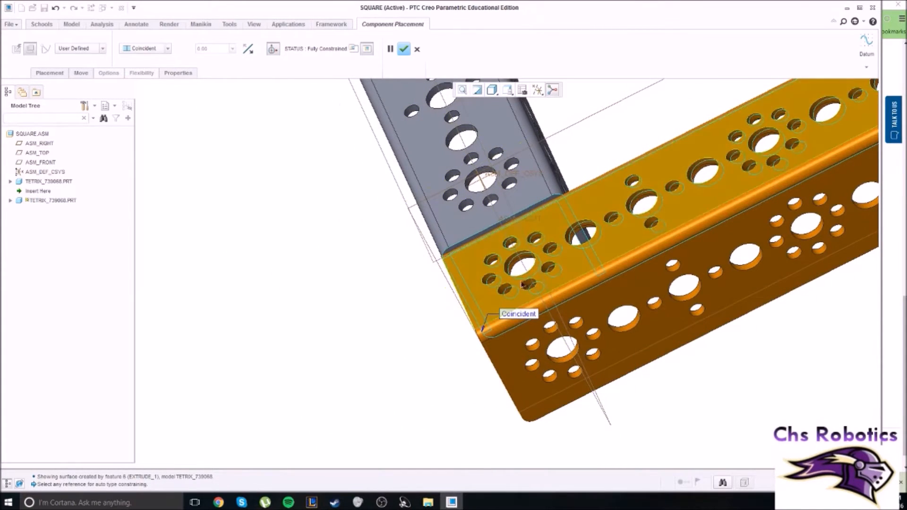
{"action": "left_click", "coordinate": [404, 49]}
Insert TETRIX_739068.PRT from the current session as the third channel and drop it near the second channel's free end.
{"action": "scroll", "coordinate": [470, 139], "scroll_direction": "down", "scroll_amount": 3}
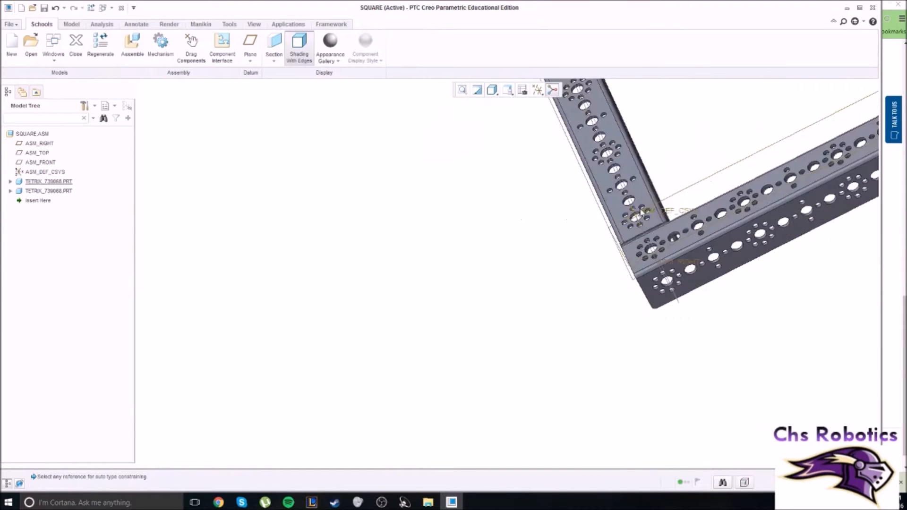
{"action": "middle_click_drag", "start_coordinate": [732, 371], "coordinate": [616, 379]}
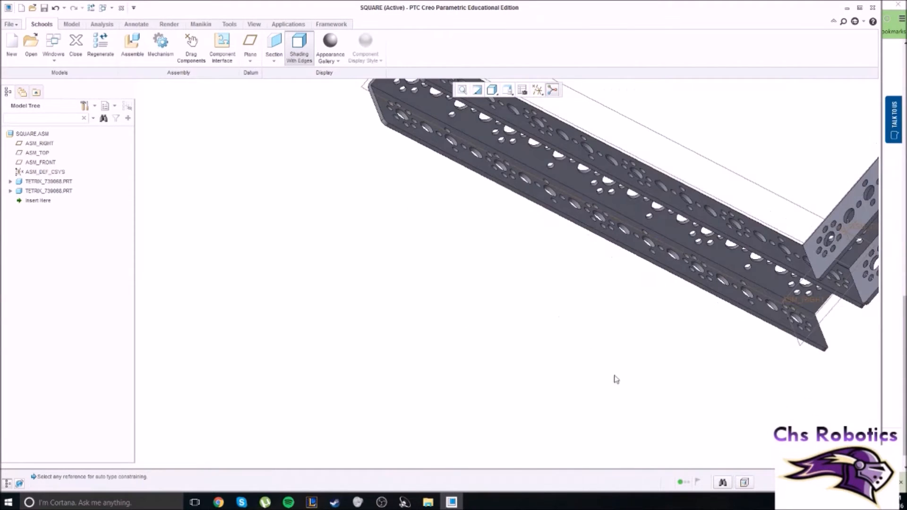
{"action": "middle_click_drag", "start_coordinate": [641, 332], "coordinate": [631, 367]}
{"action": "scroll", "coordinate": [654, 347], "scroll_direction": "down", "scroll_amount": 3}
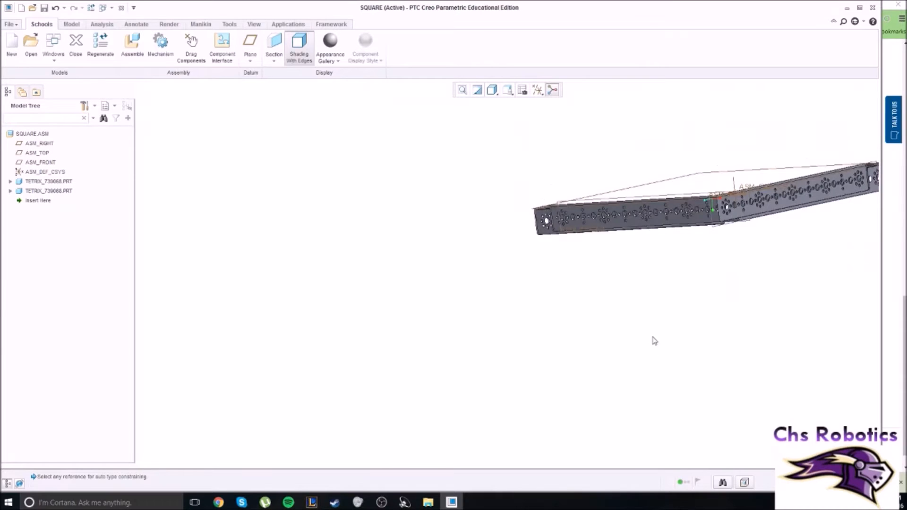
{"action": "middle_click_drag", "start_coordinate": [681, 291], "coordinate": [544, 410], "text": "shift"}
{"action": "scroll", "coordinate": [539, 379], "scroll_direction": "down", "scroll_amount": 2}
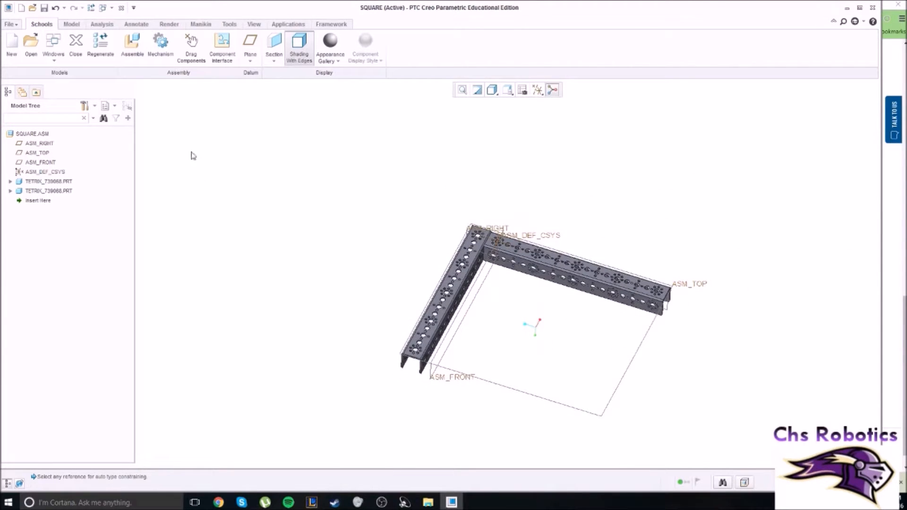
{"action": "left_click", "coordinate": [137, 48]}
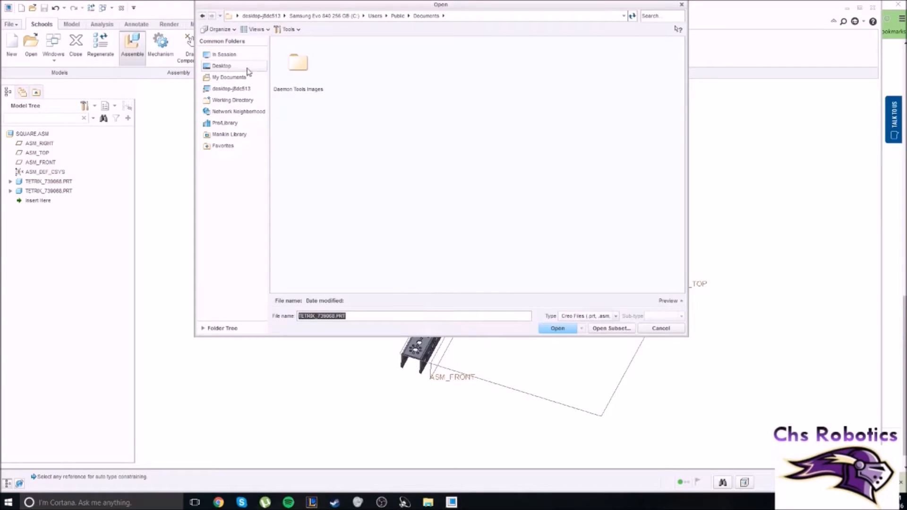
{"action": "left_click", "coordinate": [243, 68]}
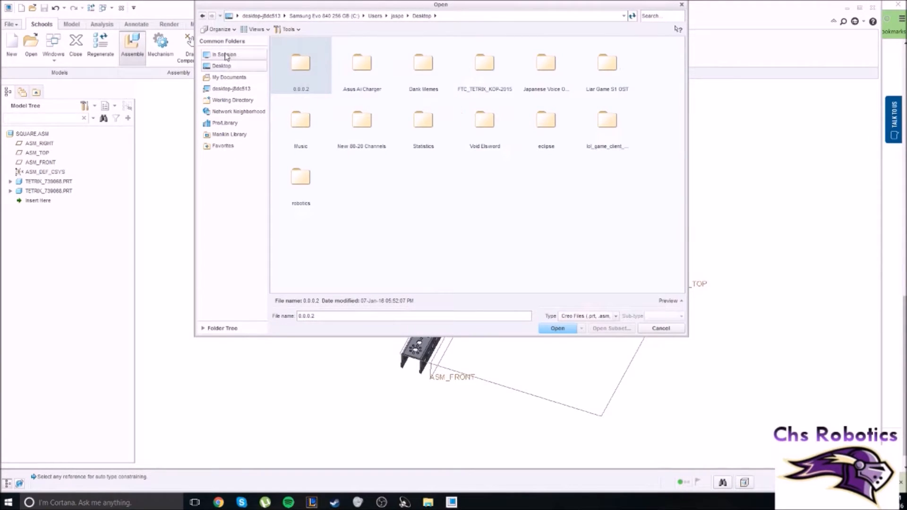
{"action": "left_click", "coordinate": [229, 55]}
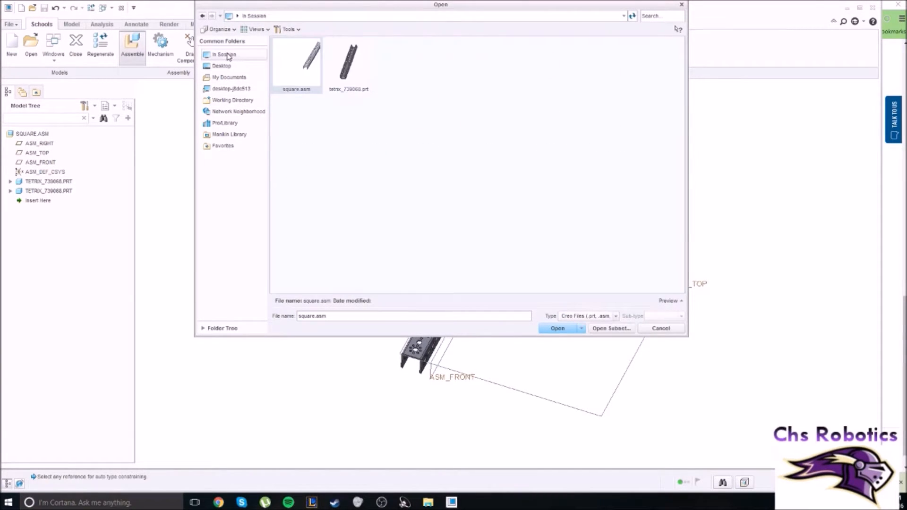
{"action": "left_click", "coordinate": [360, 69]}
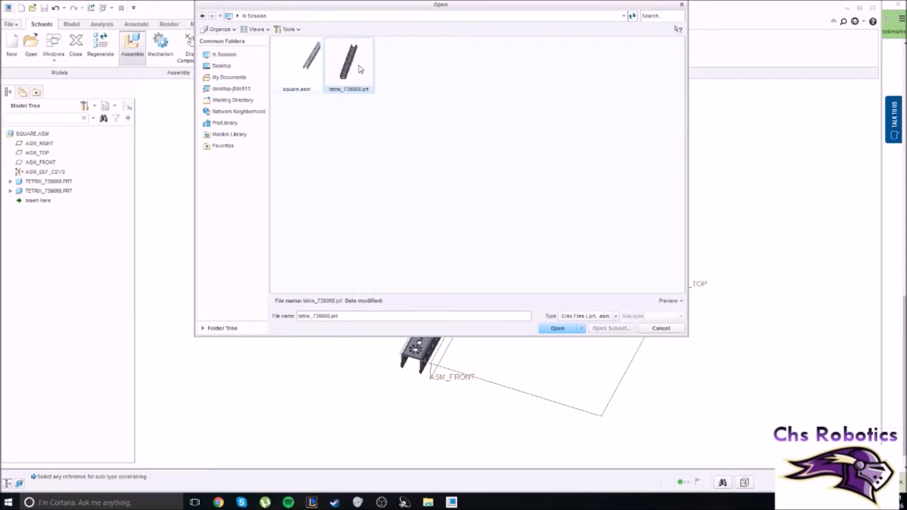
{"action": "left_click", "coordinate": [558, 329]}
{"action": "scroll", "coordinate": [434, 364], "scroll_direction": "down", "scroll_amount": 5}
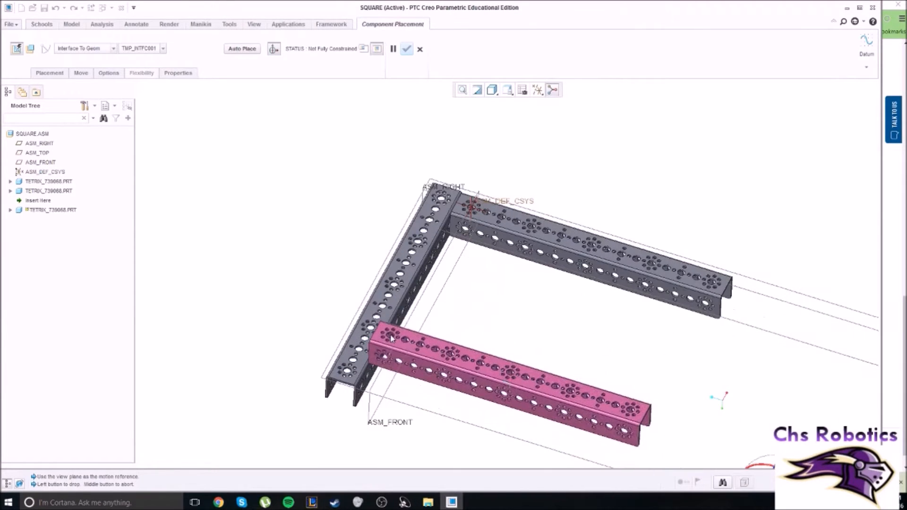
{"action": "left_click", "coordinate": [428, 363]}
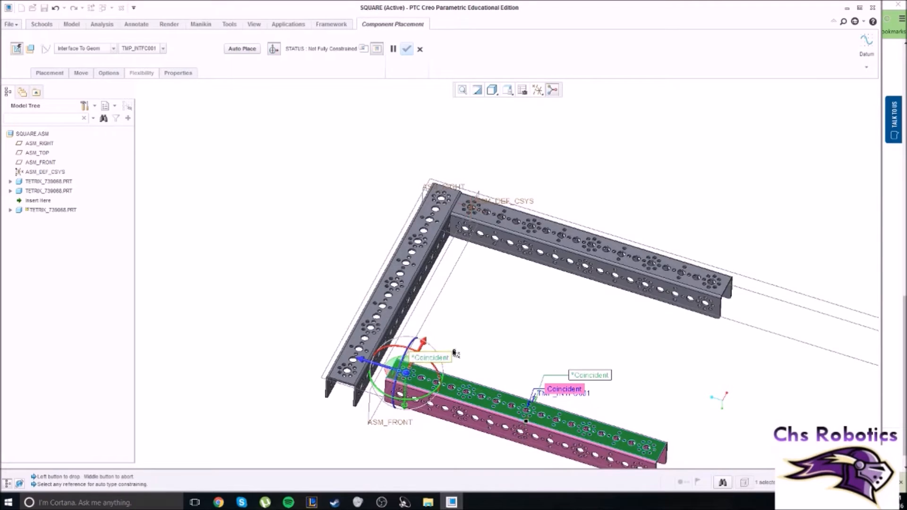
Turn the third channel around, move it clear of the others, and make its top face Coincident with the second channel's top face.
{"action": "scroll", "coordinate": [553, 322], "scroll_direction": "down", "scroll_amount": 2}
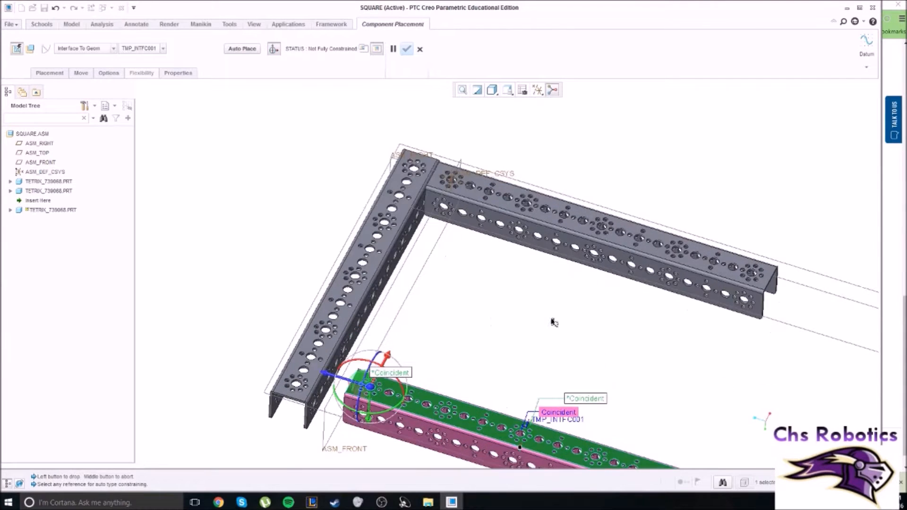
{"action": "middle_click_drag", "start_coordinate": [622, 364], "coordinate": [556, 280], "text": "shift"}
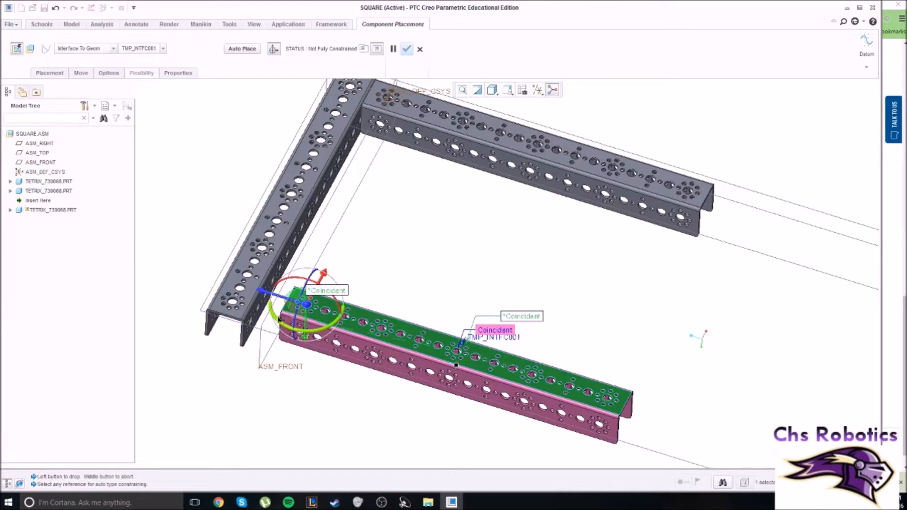
{"action": "left_click_drag", "start_coordinate": [279, 320], "coordinate": [378, 288]}
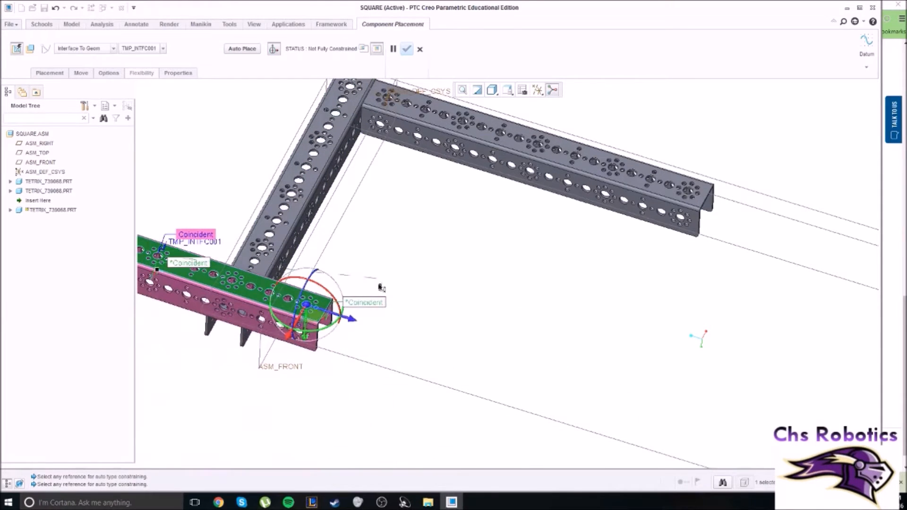
{"action": "left_click_drag", "start_coordinate": [332, 316], "coordinate": [631, 385]}
{"action": "left_click", "coordinate": [255, 295]}
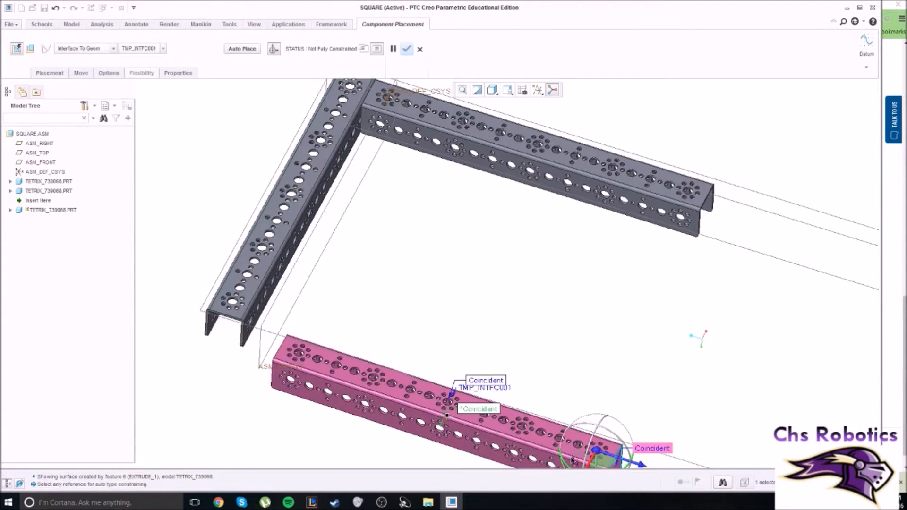
Rotate the third channel back parallel to the first and make its end face Coincident with the second channel's outer side face.
{"action": "left_click_drag", "start_coordinate": [568, 465], "coordinate": [664, 425]}
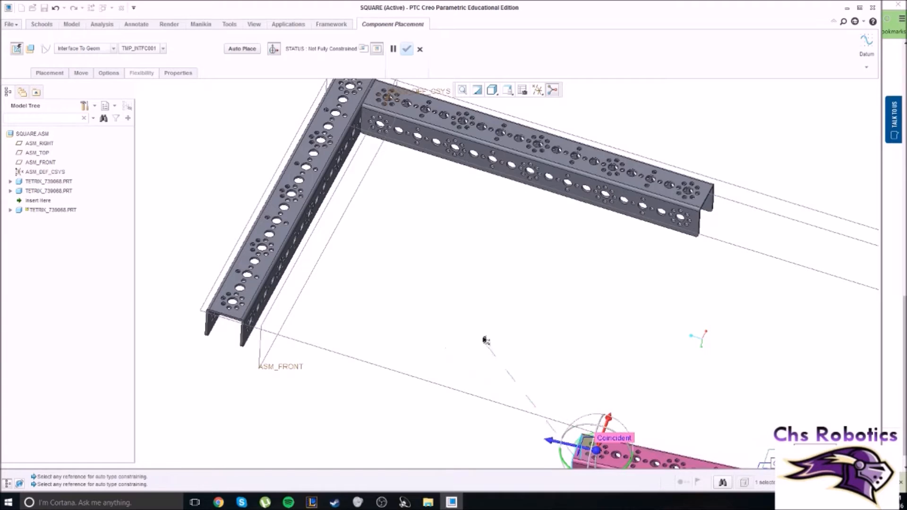
{"action": "middle_click_drag", "start_coordinate": [520, 356], "coordinate": [572, 217], "text": "shift"}
{"action": "middle_click_drag", "start_coordinate": [420, 226], "coordinate": [555, 307], "text": "shift"}
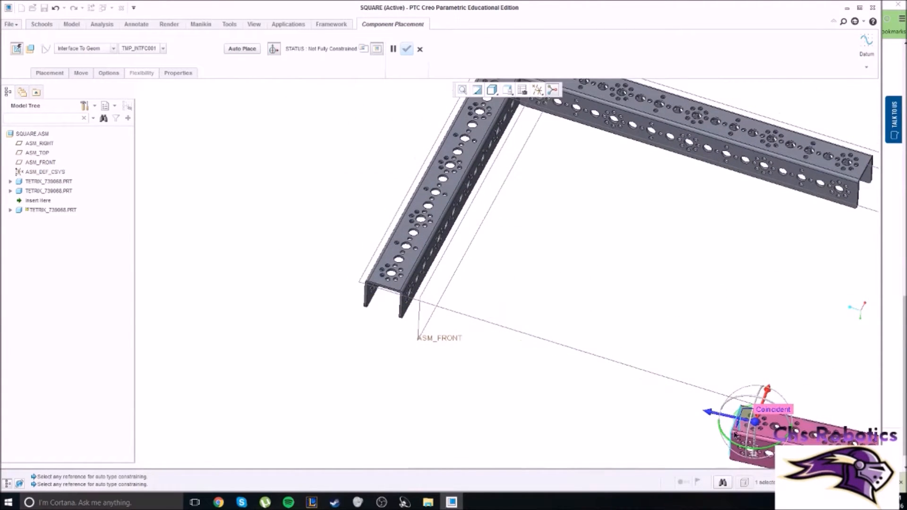
{"action": "middle_click_drag", "start_coordinate": [653, 425], "coordinate": [614, 395]}
{"action": "middle_click_drag", "start_coordinate": [690, 354], "coordinate": [457, 329], "text": "shift"}
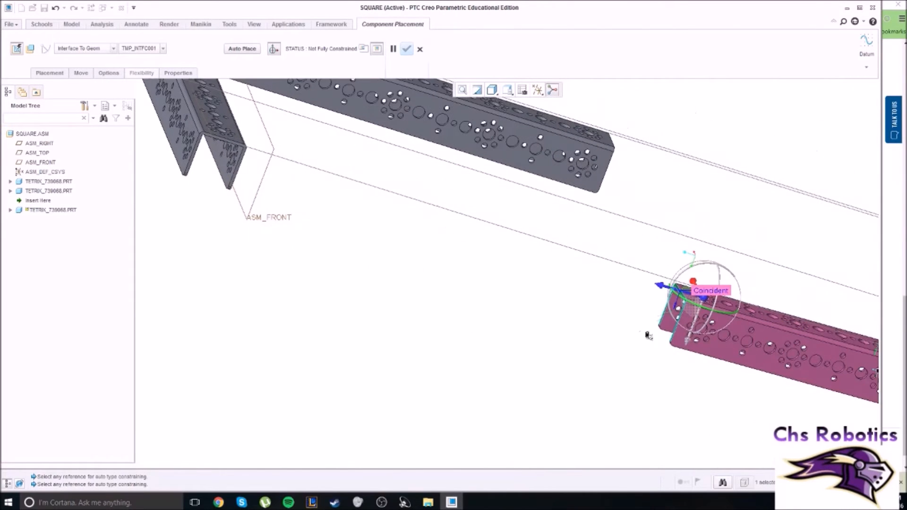
{"action": "mouse_move", "coordinate": [344, 247]}
{"action": "middle_mouse_down", "text": "shift"}
{"action": "mouse_move", "coordinate": [471, 310]}
{"action": "mouse_move", "coordinate": [490, 397]}
{"action": "middle_mouse_up", "text": "shift"}
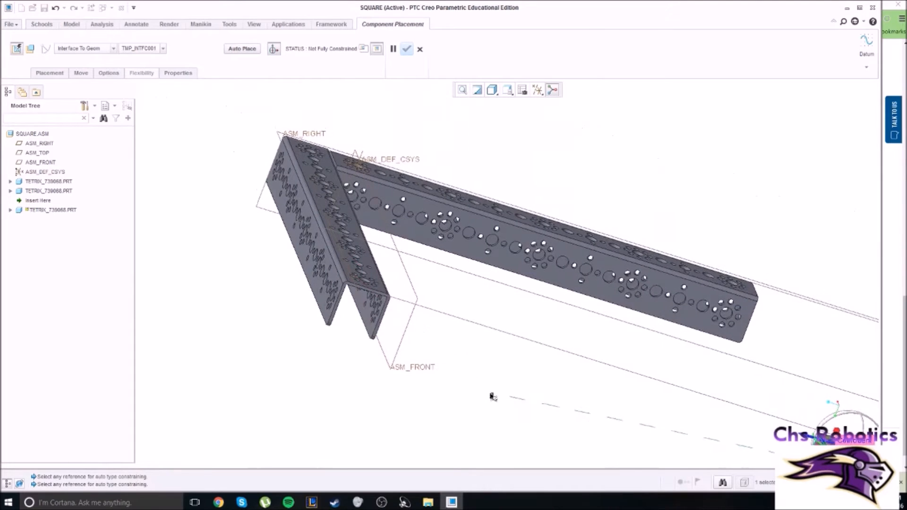
{"action": "left_click", "coordinate": [333, 281]}
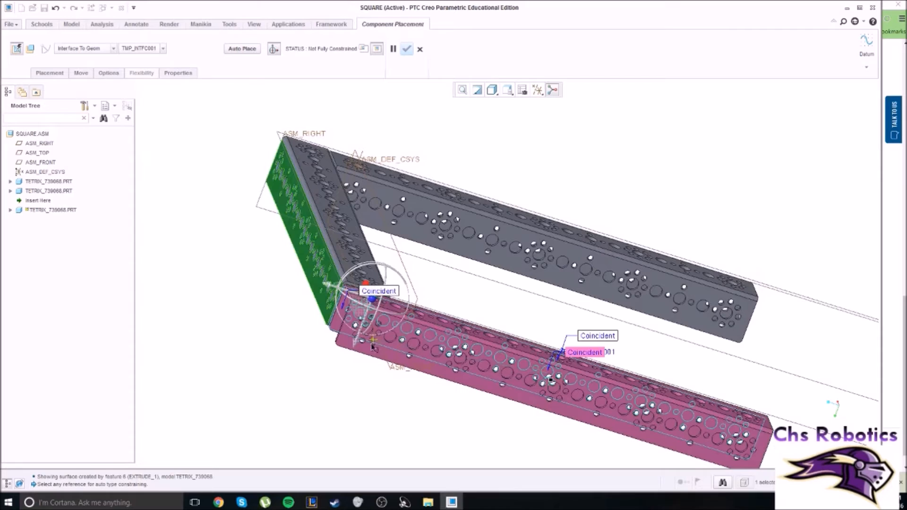
Constrain the third channel's side face to the second channel's free end face as Coincident and accept the placement.
{"action": "middle_click_drag", "start_coordinate": [441, 289], "coordinate": [340, 293]}
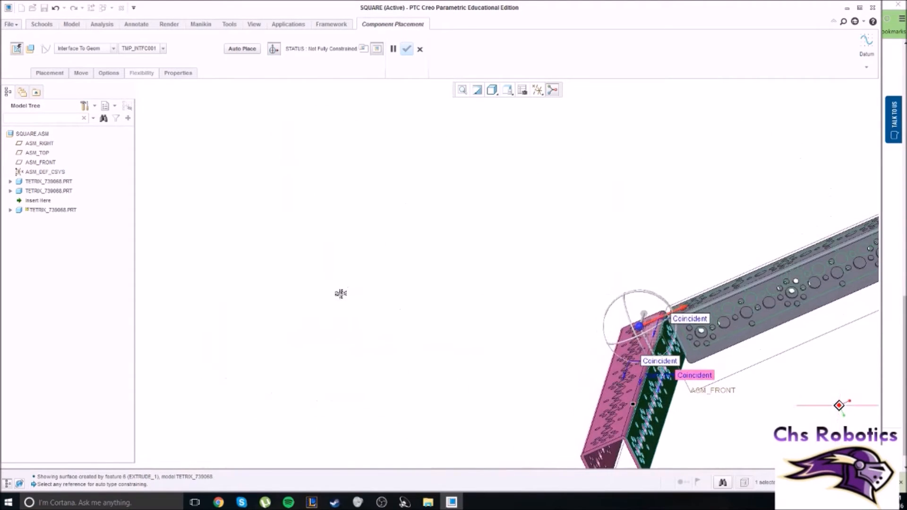
{"action": "middle_click_drag", "start_coordinate": [424, 296], "coordinate": [478, 280]}
{"action": "middle_click_drag", "start_coordinate": [386, 308], "coordinate": [423, 264], "text": "shift"}
{"action": "scroll", "coordinate": [423, 264], "scroll_direction": "down", "scroll_amount": 3}
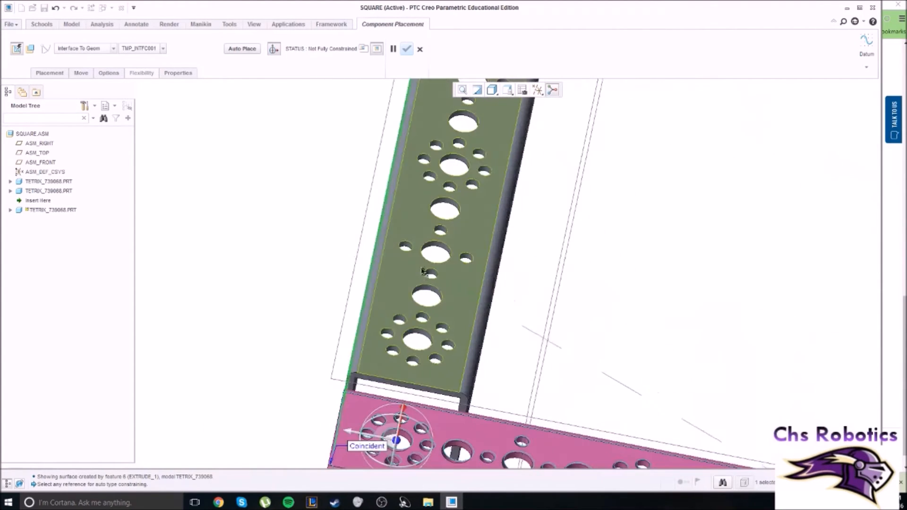
{"action": "left_click", "coordinate": [371, 382]}
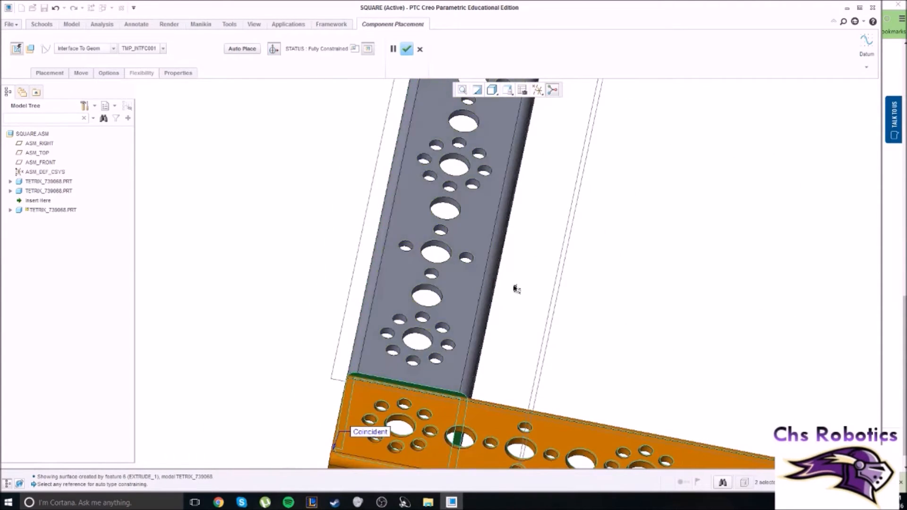
{"action": "left_click", "coordinate": [406, 49]}
Insert TETRIX_739068.PRT as the fourth channel near the frame's open side and rotate it perpendicular to the first and third channels.
{"action": "middle_click_drag", "start_coordinate": [585, 206], "coordinate": [597, 192]}
{"action": "scroll", "coordinate": [598, 192], "scroll_direction": "up", "scroll_amount": 4}
{"action": "middle_click_drag", "start_coordinate": [631, 247], "coordinate": [502, 276], "text": "shift"}
{"action": "middle_click_drag", "start_coordinate": [631, 251], "coordinate": [604, 256], "text": "shift"}
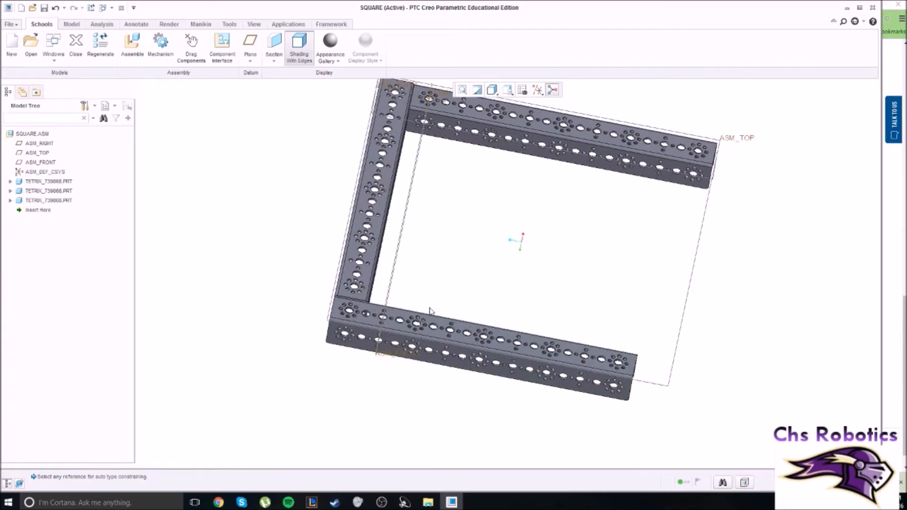
{"action": "middle_click_drag", "start_coordinate": [608, 302], "coordinate": [508, 338], "text": "shift"}
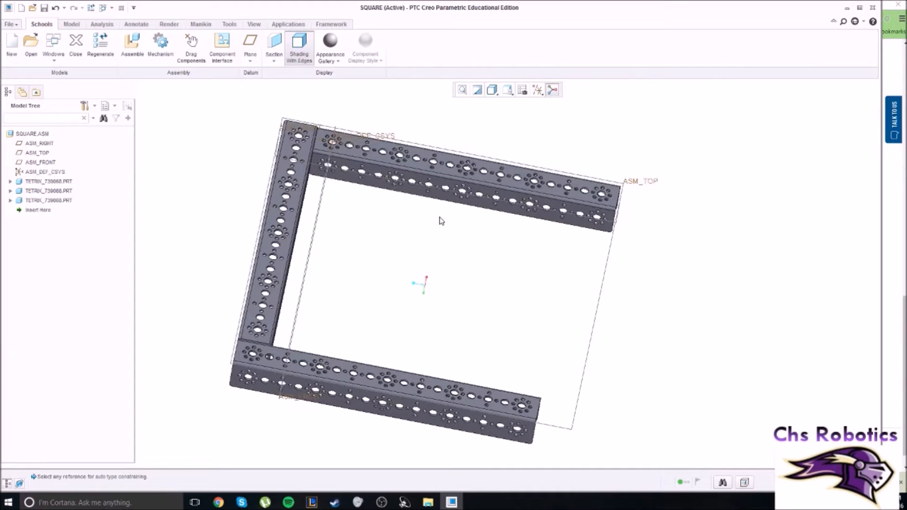
{"action": "left_click", "coordinate": [132, 47]}
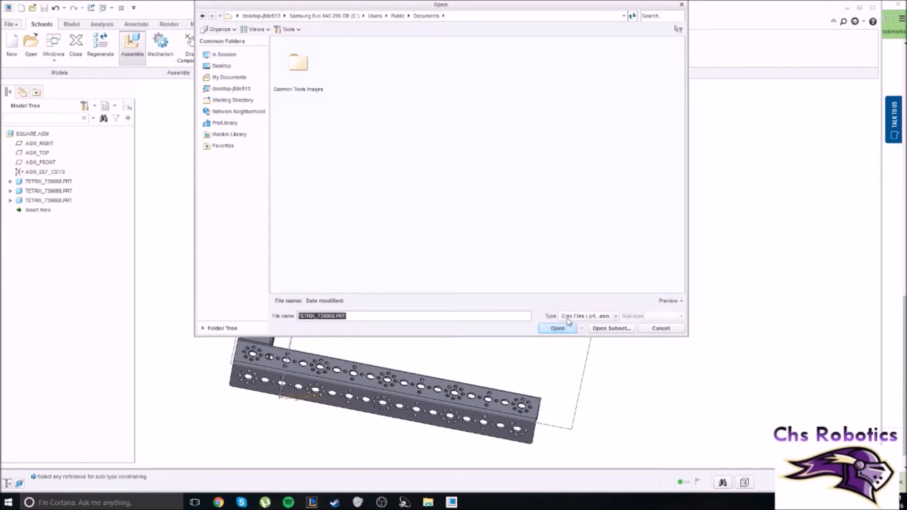
{"action": "left_click", "coordinate": [560, 330]}
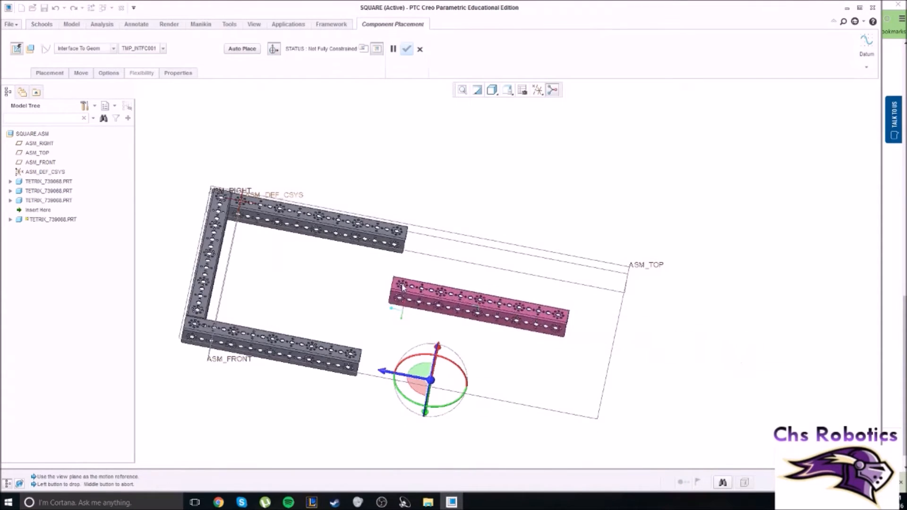
{"action": "left_click", "coordinate": [413, 292]}
{"action": "left_click_drag", "start_coordinate": [397, 313], "coordinate": [314, 304]}
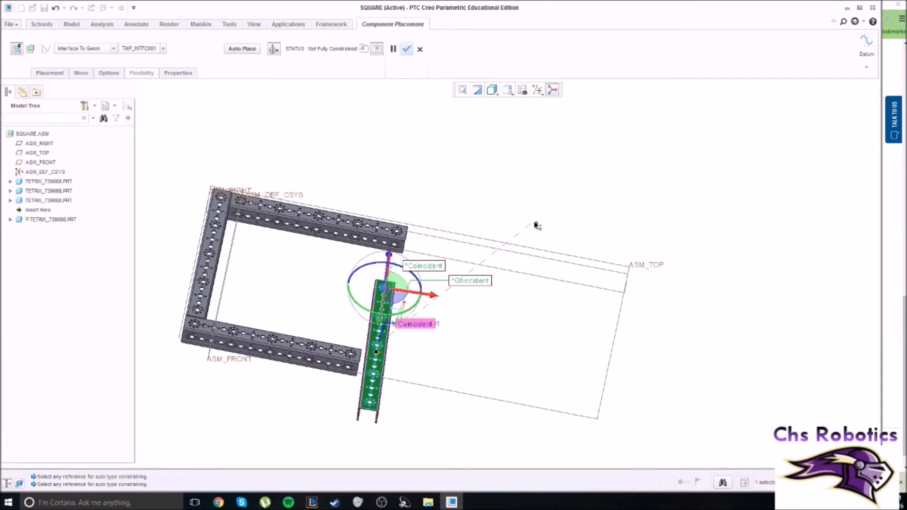
{"action": "left_click", "coordinate": [30, 49]}
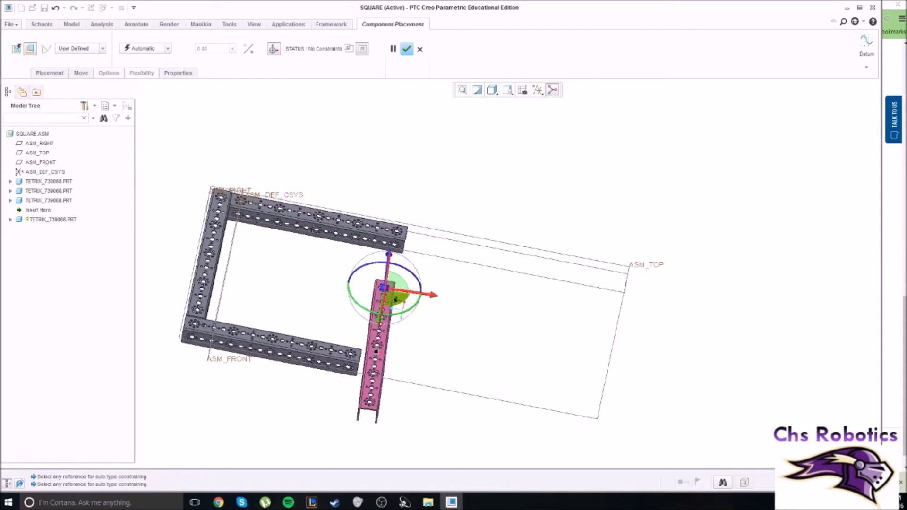
{"action": "scroll", "coordinate": [373, 307], "scroll_direction": "down", "scroll_amount": 4}
{"action": "scroll", "coordinate": [381, 375], "scroll_direction": "up", "scroll_amount": 4}
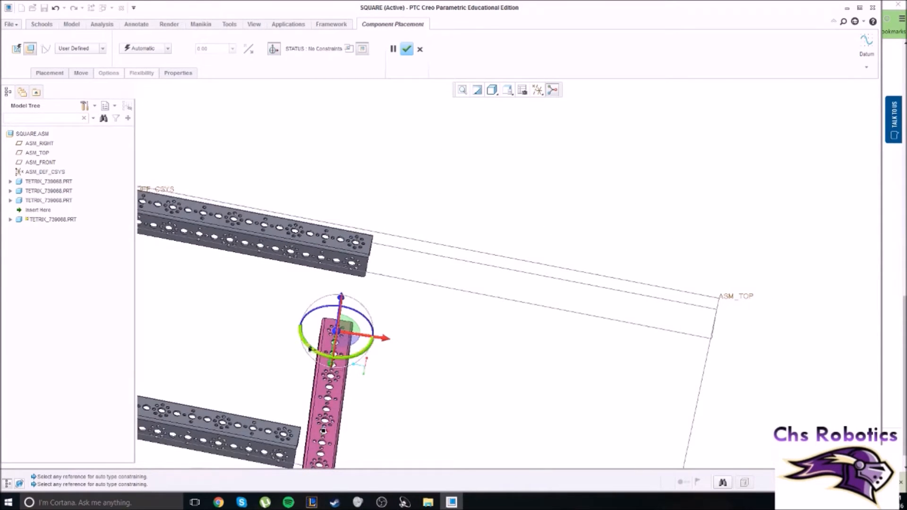
{"action": "middle_click_drag", "start_coordinate": [393, 399], "coordinate": [488, 340], "text": "shift"}
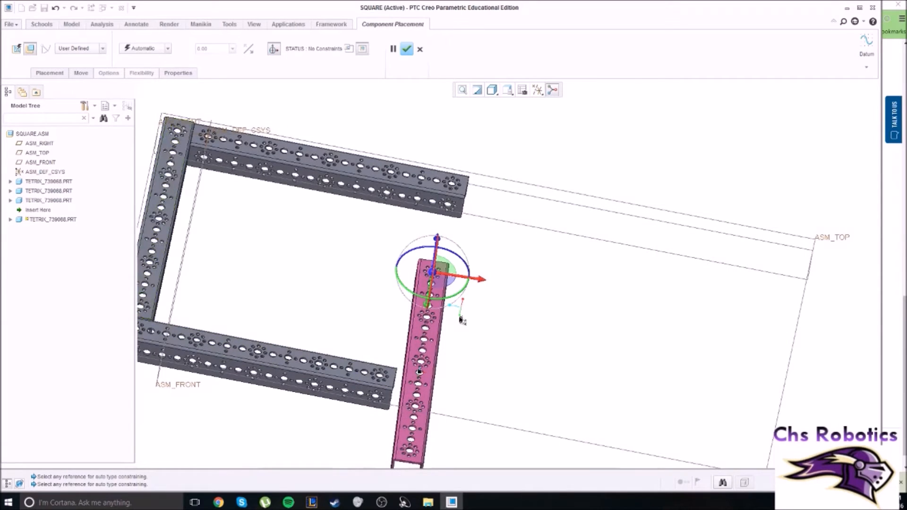
{"action": "scroll", "coordinate": [463, 324], "scroll_direction": "down", "scroll_amount": 3}
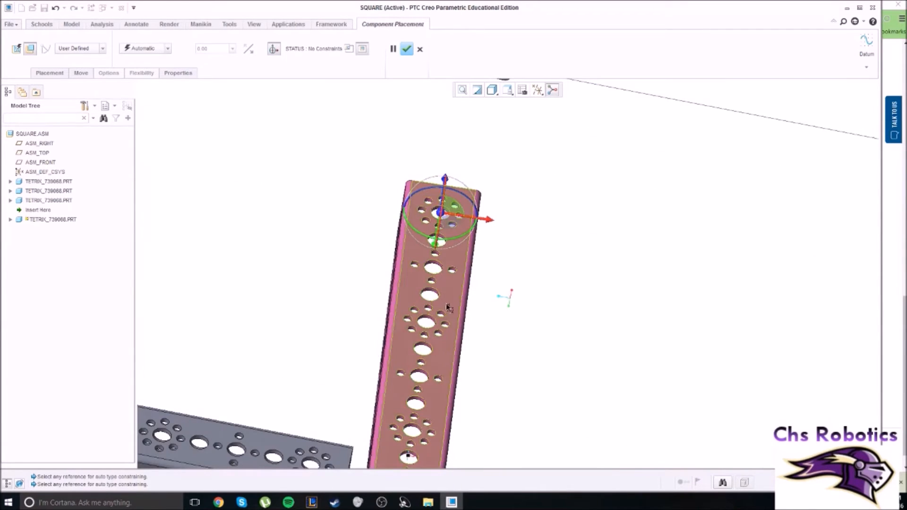
{"action": "scroll", "coordinate": [450, 312], "scroll_direction": "up", "scroll_amount": 3}
{"action": "scroll", "coordinate": [475, 323], "scroll_direction": "up", "scroll_amount": 3}
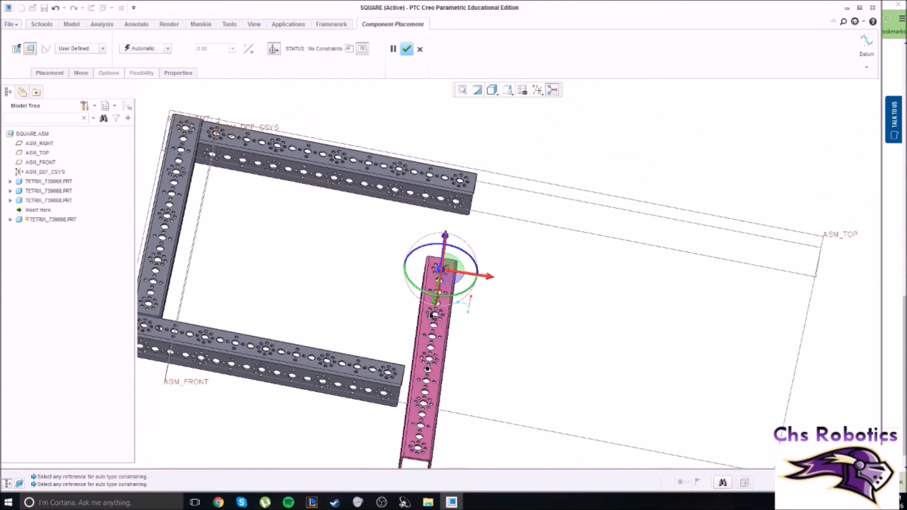
{"action": "left_click", "coordinate": [17, 49]}
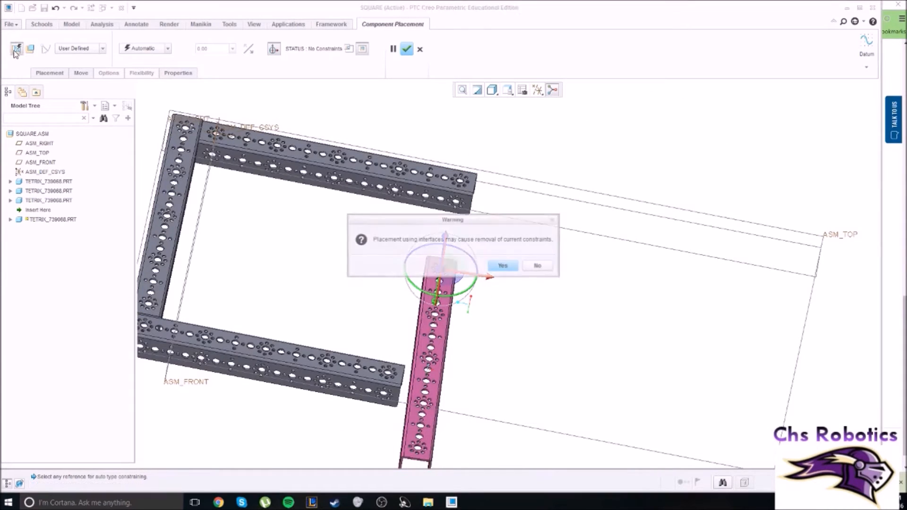
{"action": "left_click", "coordinate": [503, 267]}
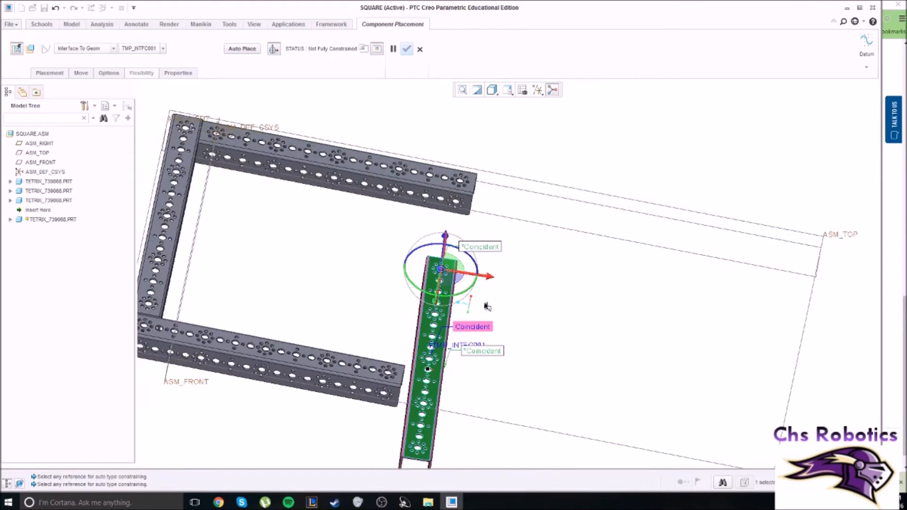
Make the fourth channel's top face and end face Coincident with the first channel's top face and inner side face.
{"action": "left_click", "coordinate": [457, 191]}
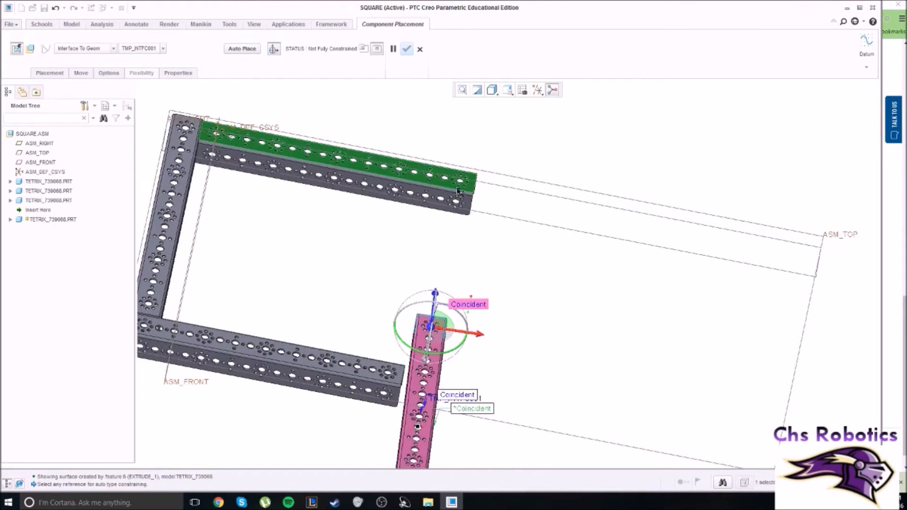
{"action": "left_click", "coordinate": [469, 216]}
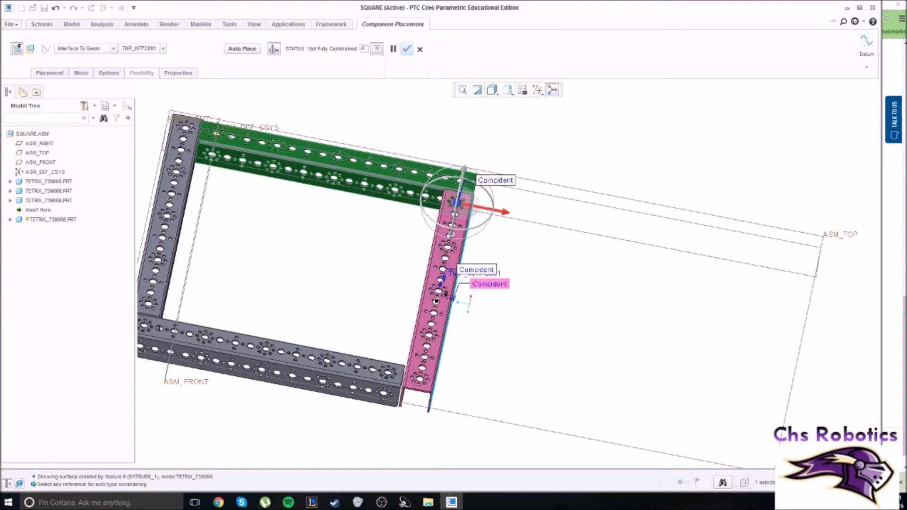
Constrain the fourth channel's outer side face to the first channel's free end face as Coincident and accept the placement.
{"action": "scroll", "coordinate": [541, 334], "scroll_direction": "up", "scroll_amount": 1}
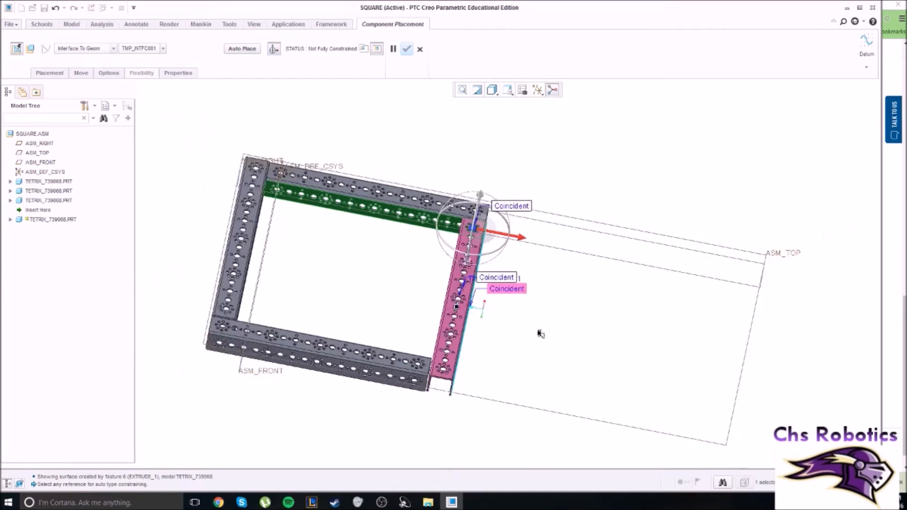
{"action": "middle_click_drag", "start_coordinate": [541, 334], "coordinate": [616, 293]}
{"action": "scroll", "coordinate": [615, 293], "scroll_direction": "down", "scroll_amount": 4}
{"action": "middle_click_drag", "start_coordinate": [538, 237], "coordinate": [370, 349], "text": "shift"}
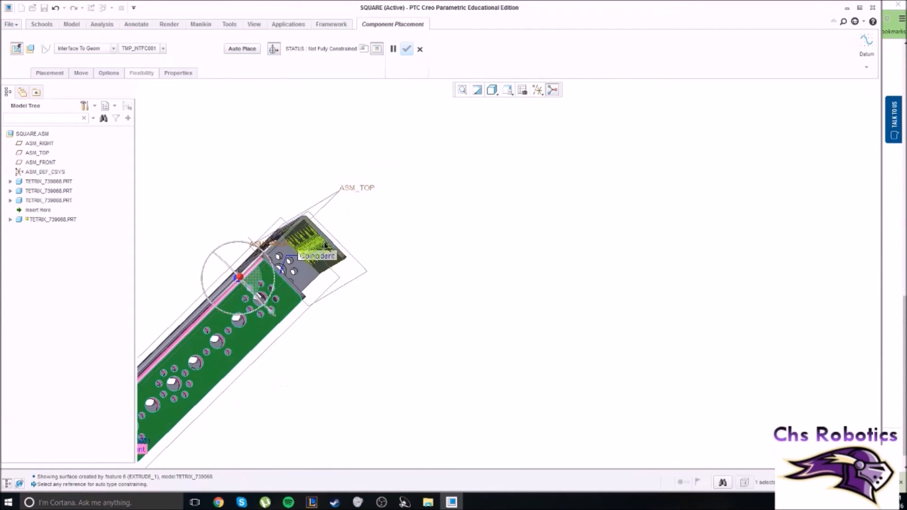
{"action": "scroll", "coordinate": [319, 242], "scroll_direction": "down", "scroll_amount": 4}
{"action": "left_click", "coordinate": [320, 241]}
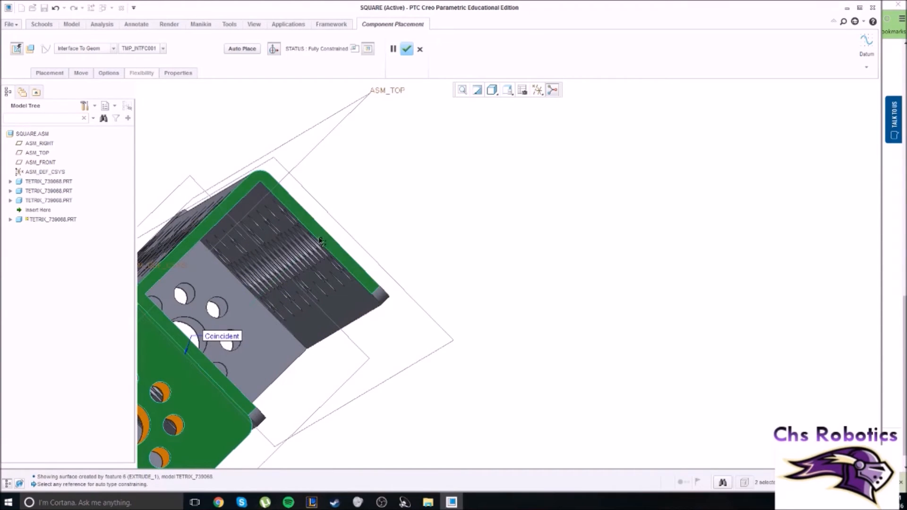
{"action": "middle_click_drag", "start_coordinate": [401, 394], "coordinate": [643, 165], "text": "shift"}
{"action": "scroll", "coordinate": [486, 326], "scroll_direction": "up", "scroll_amount": 10}
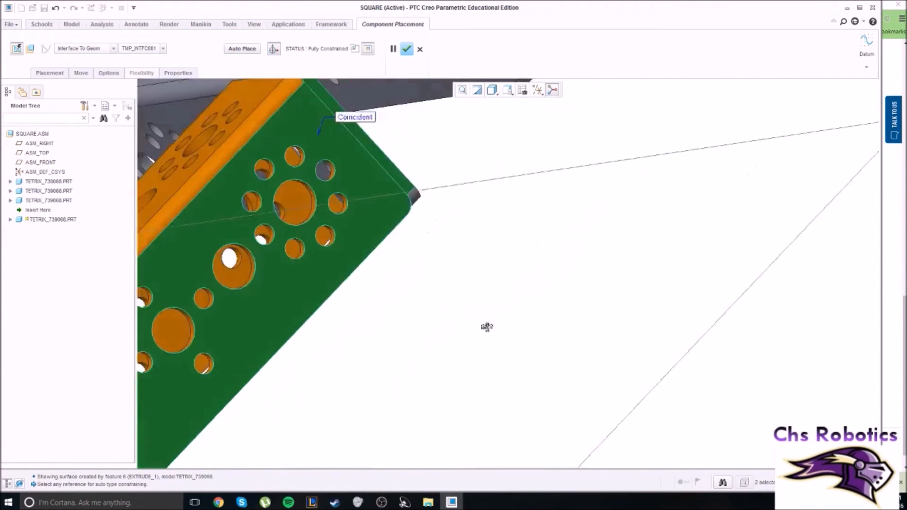
{"action": "middle_click_drag", "start_coordinate": [467, 391], "coordinate": [629, 356]}
{"action": "middle_click_drag", "start_coordinate": [682, 311], "coordinate": [633, 284], "text": "shift"}
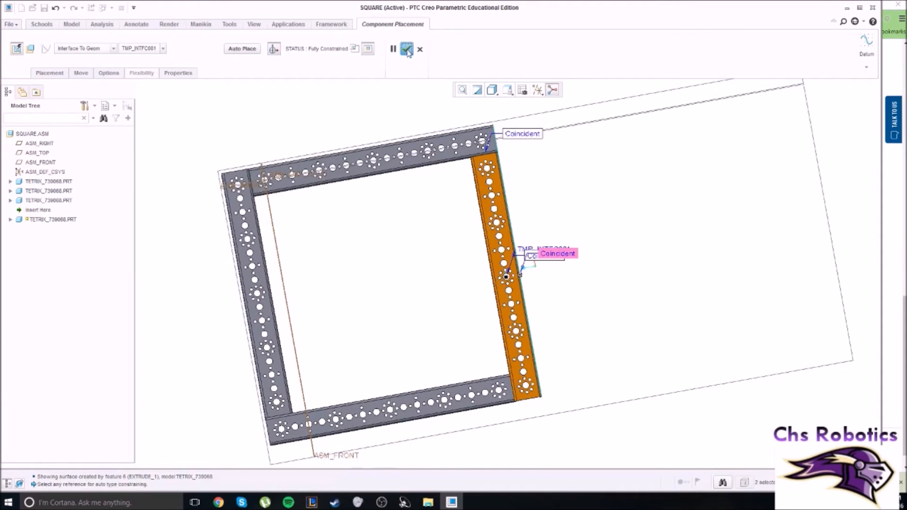
{"action": "left_click", "coordinate": [408, 50]}
Inspect the completed square frame from different angles and highlight the second channel.
{"action": "scroll", "coordinate": [614, 274], "scroll_direction": "up", "scroll_amount": 5}
{"action": "mouse_move", "coordinate": [590, 331]}
{"action": "middle_mouse_down", "text": "shift"}
{"action": "mouse_move", "coordinate": [455, 313]}
{"action": "mouse_move", "coordinate": [447, 298]}
{"action": "mouse_move", "coordinate": [462, 245]}
{"action": "mouse_move", "coordinate": [429, 265]}
{"action": "mouse_move", "coordinate": [355, 269]}
{"action": "mouse_move", "coordinate": [405, 316]}
{"action": "mouse_move", "coordinate": [380, 310]}
{"action": "mouse_move", "coordinate": [391, 299]}
{"action": "middle_mouse_up", "text": "shift"}
{"action": "scroll", "coordinate": [456, 313], "scroll_direction": "up", "scroll_amount": 3}
{"action": "scroll", "coordinate": [461, 312], "scroll_direction": "down", "scroll_amount": 7}
{"action": "middle_click_drag", "start_coordinate": [509, 365], "coordinate": [553, 391], "text": "shift"}
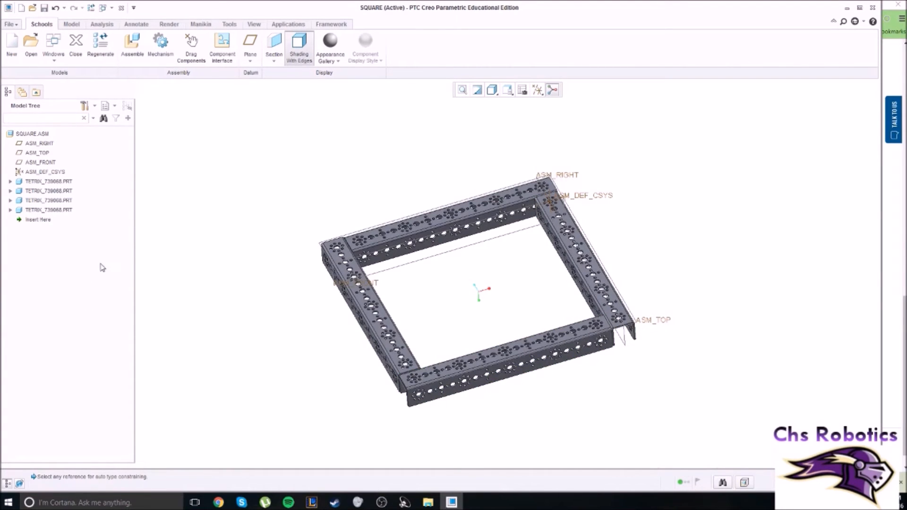
{"action": "left_click", "coordinate": [46, 191]}
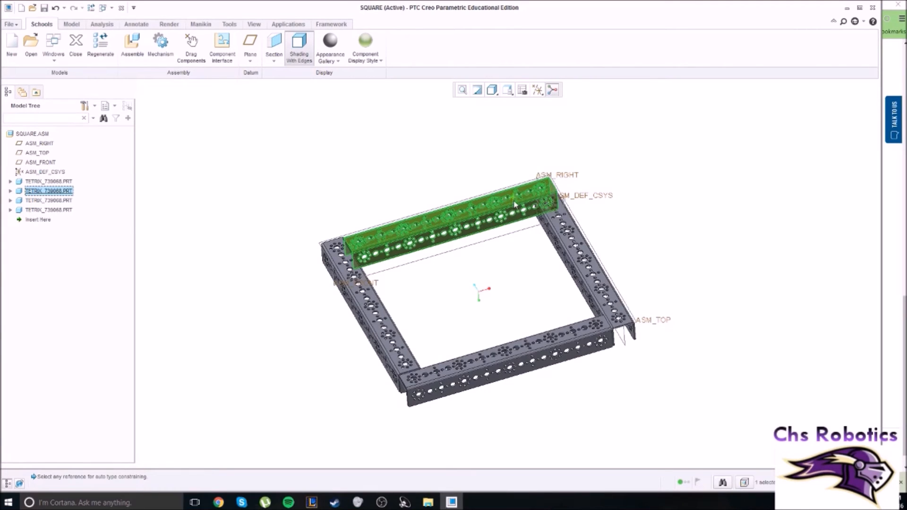
Open the fourth channel's placement definition for editing and select its Coincident constraints in the model.
{"action": "left_click", "coordinate": [47, 210]}
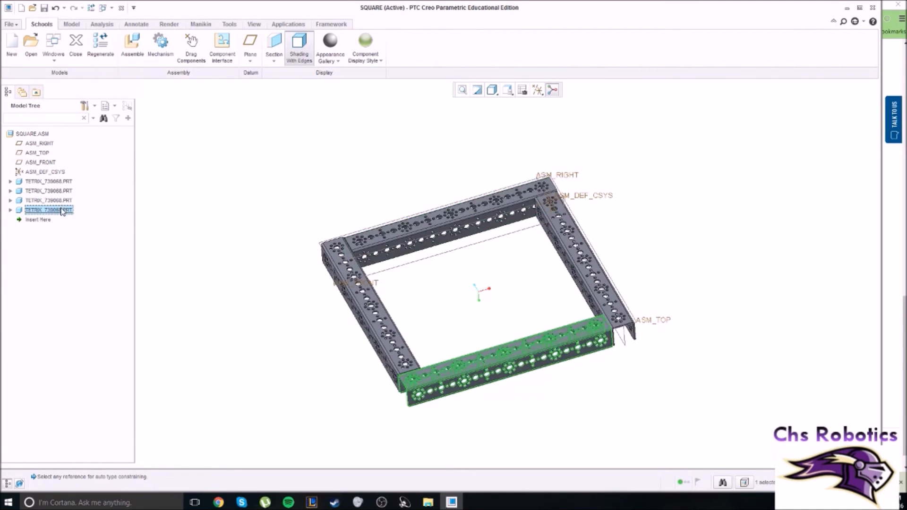
{"action": "right_click", "coordinate": [47, 214]}
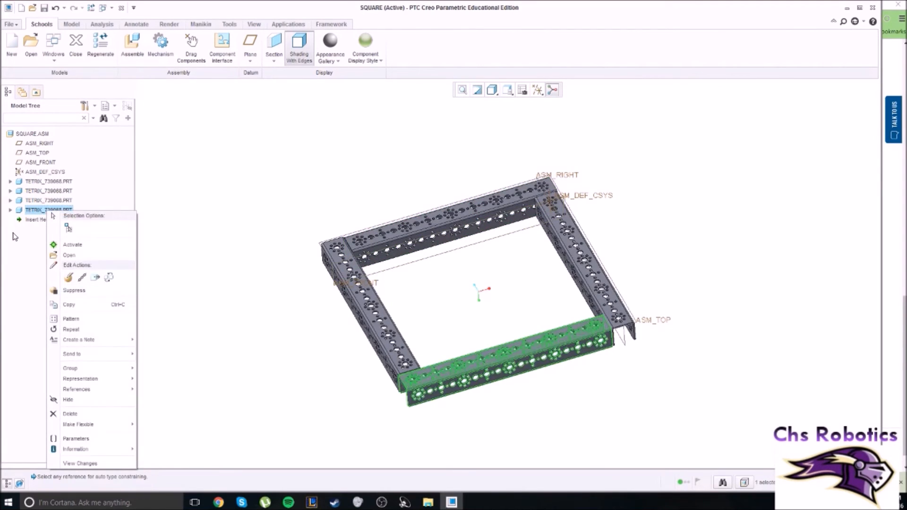
{"action": "left_click", "coordinate": [70, 279]}
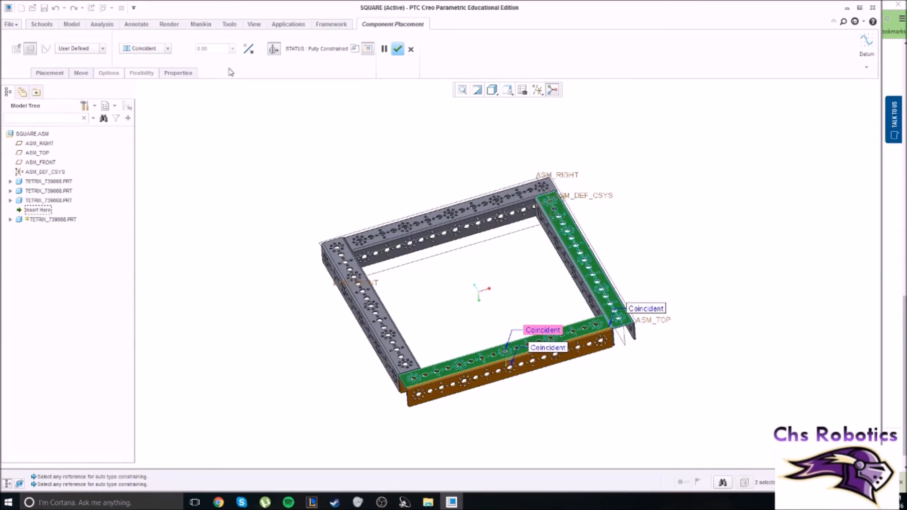
{"action": "left_click", "coordinate": [154, 56]}
{"action": "left_click", "coordinate": [156, 55]}
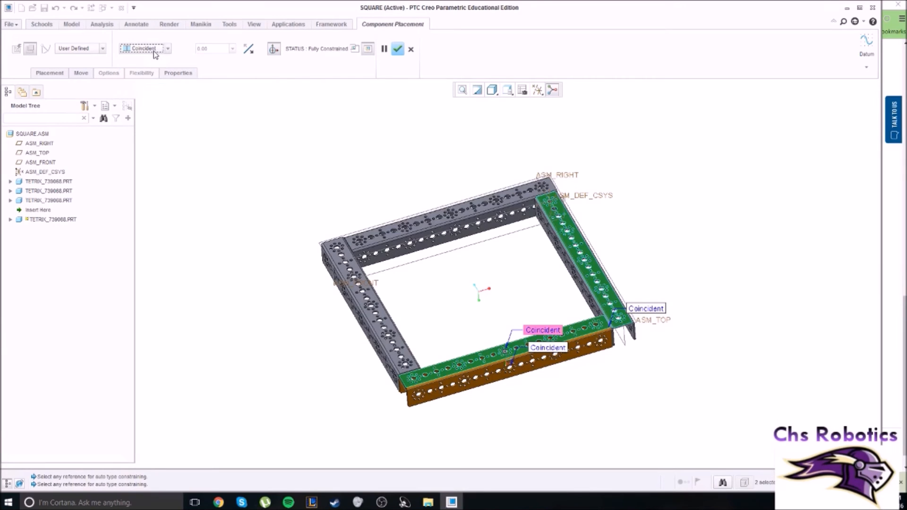
{"action": "left_click", "coordinate": [546, 350]}
{"action": "left_click", "coordinate": [548, 333]}
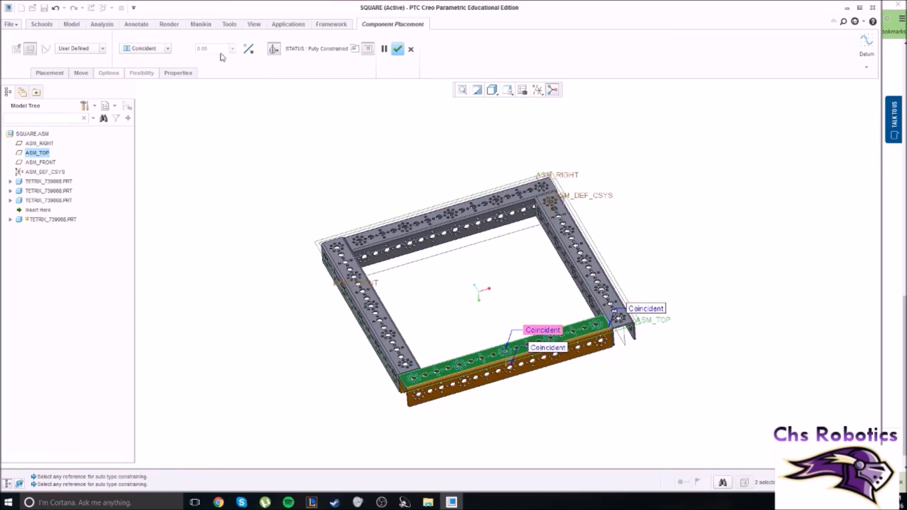
Change the selected constraint of the fourth channel to Parallel, switch it back to Coincident, and accept the placement.
{"action": "left_click", "coordinate": [158, 54]}
{"action": "left_click", "coordinate": [150, 78]}
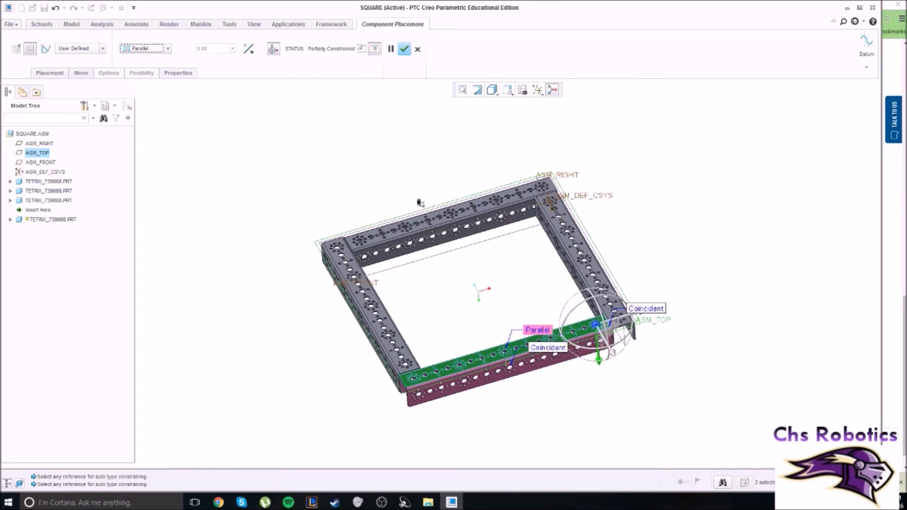
{"action": "left_click", "coordinate": [137, 48]}
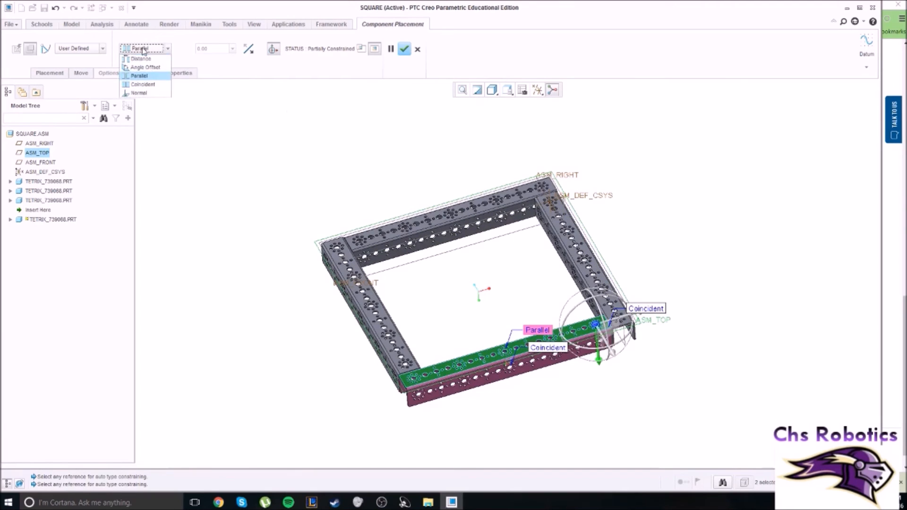
{"action": "left_click", "coordinate": [139, 85]}
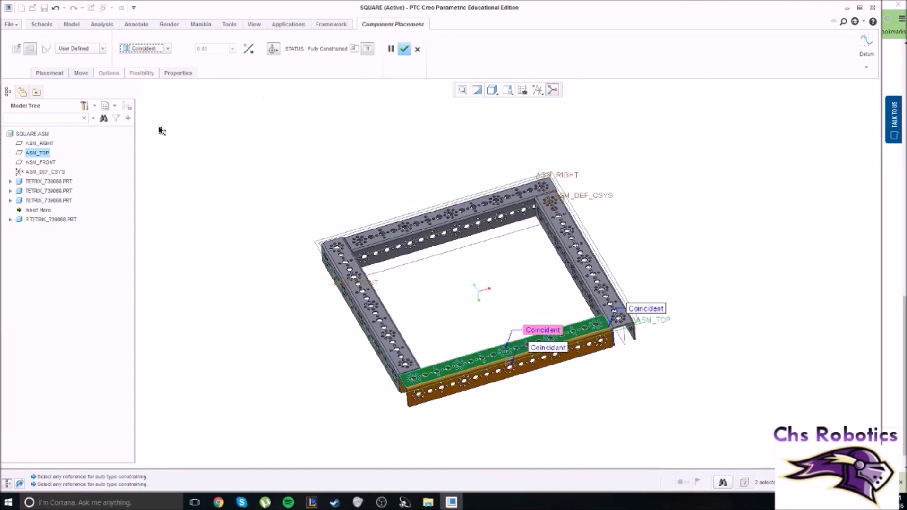
{"action": "left_click", "coordinate": [404, 50]}
{"action": "middle_click_drag", "start_coordinate": [270, 364], "coordinate": [257, 330]}
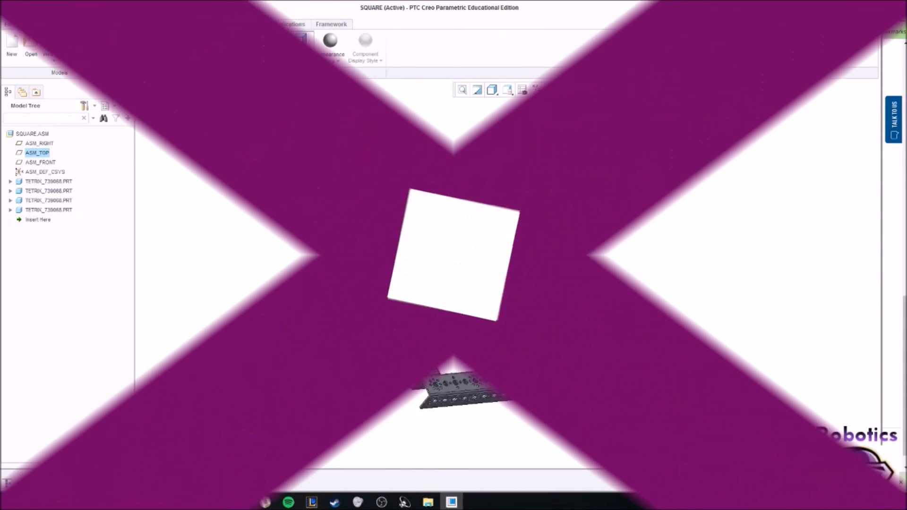